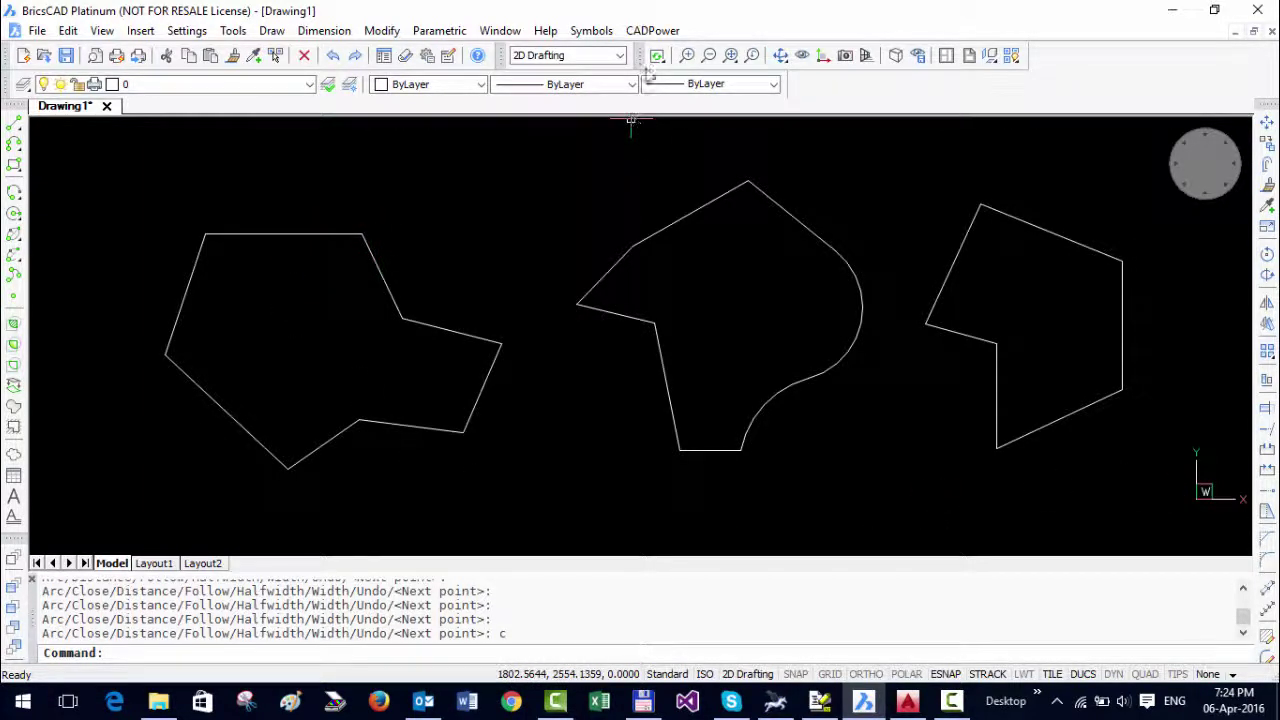
- Insert vertices interactively on the top and lower-left edges of the left polyline, placing each new vertex outside the shape
click(652, 30)
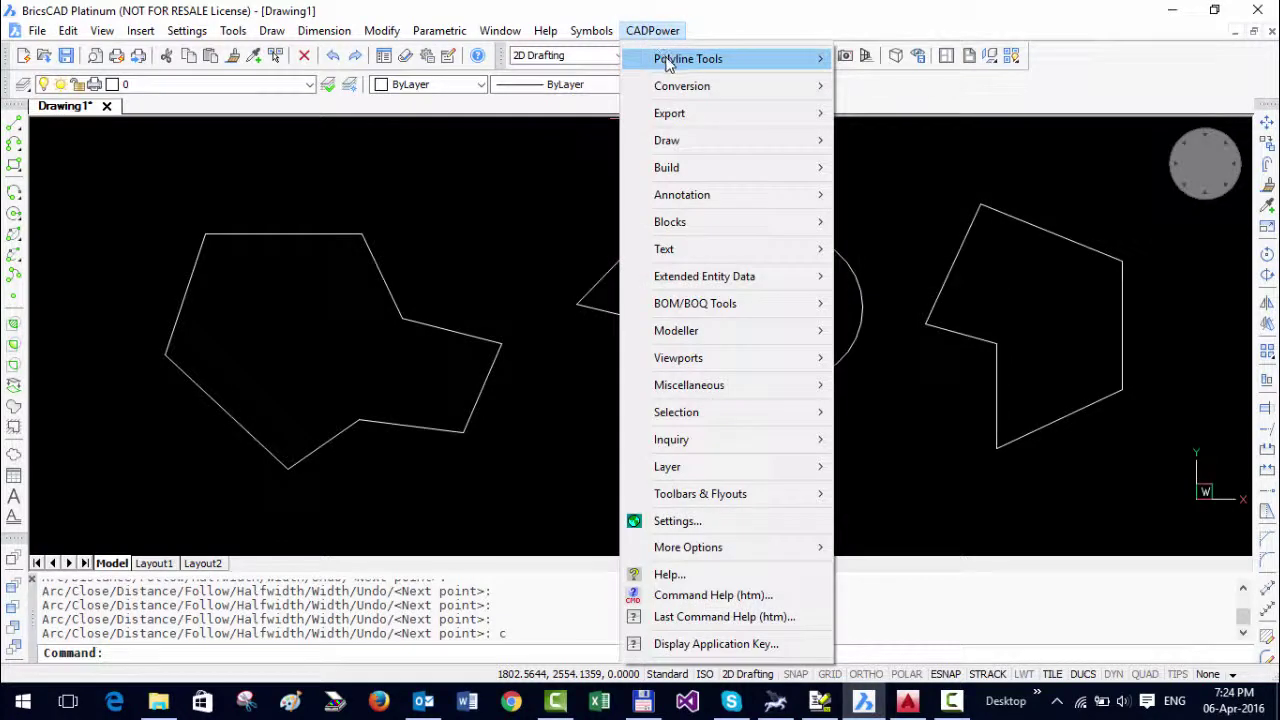
mouse_move(680, 60)
mouse_move(895, 116)
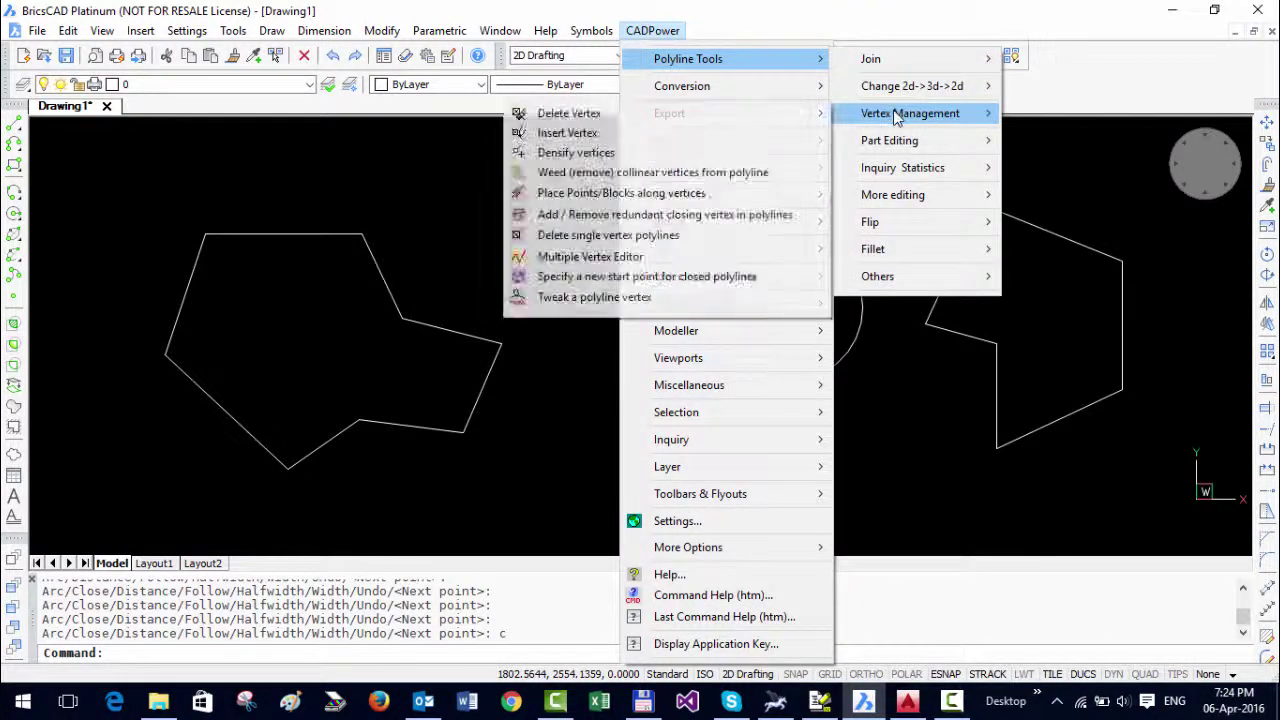
click(565, 134)
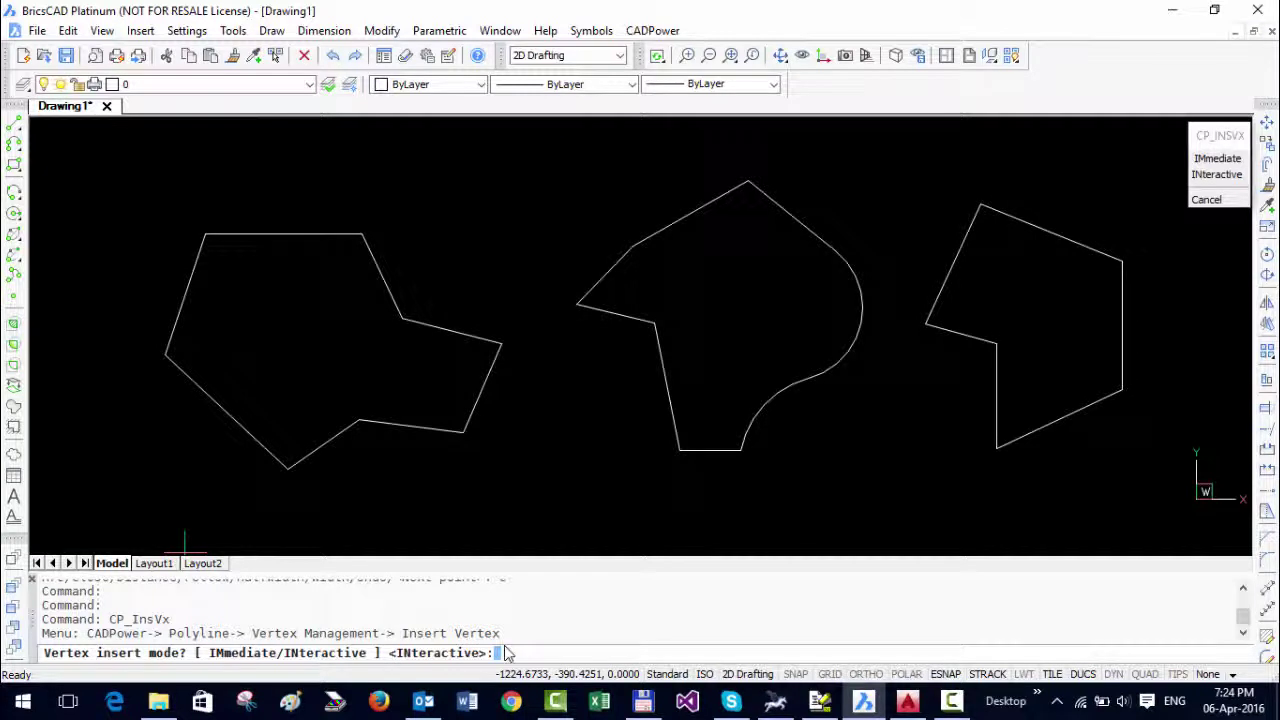
key(Return)
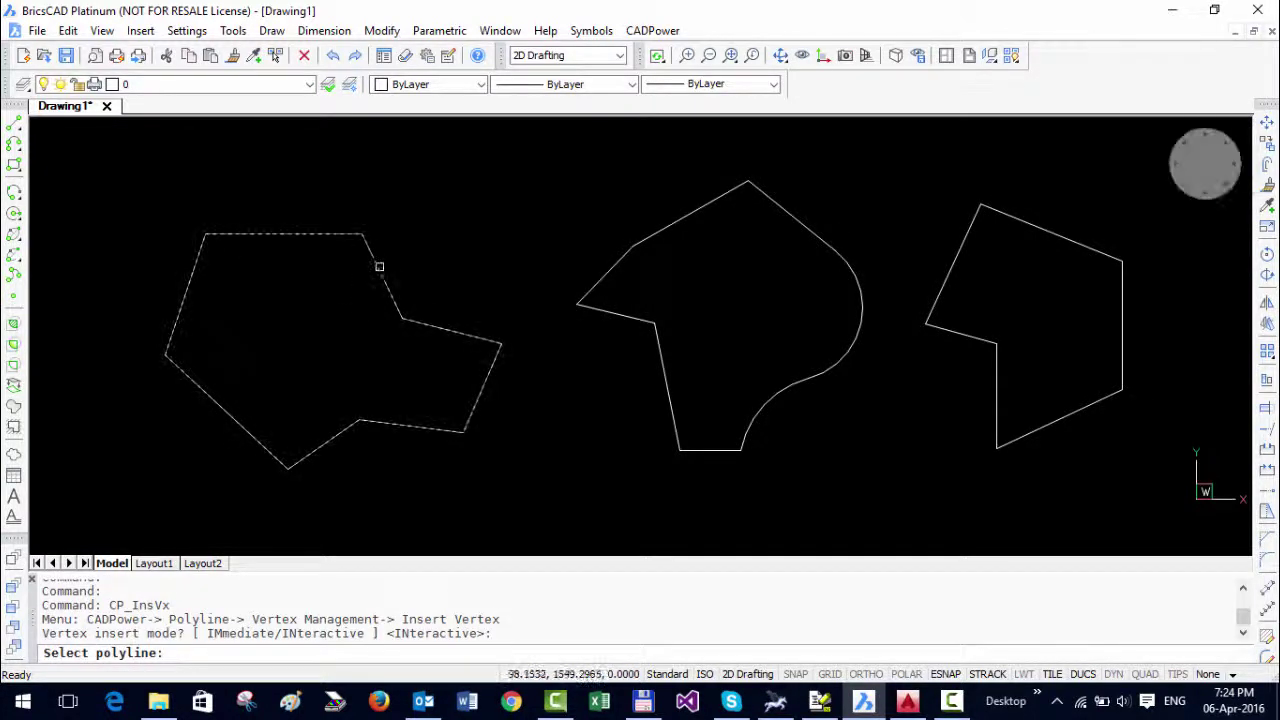
click(379, 266)
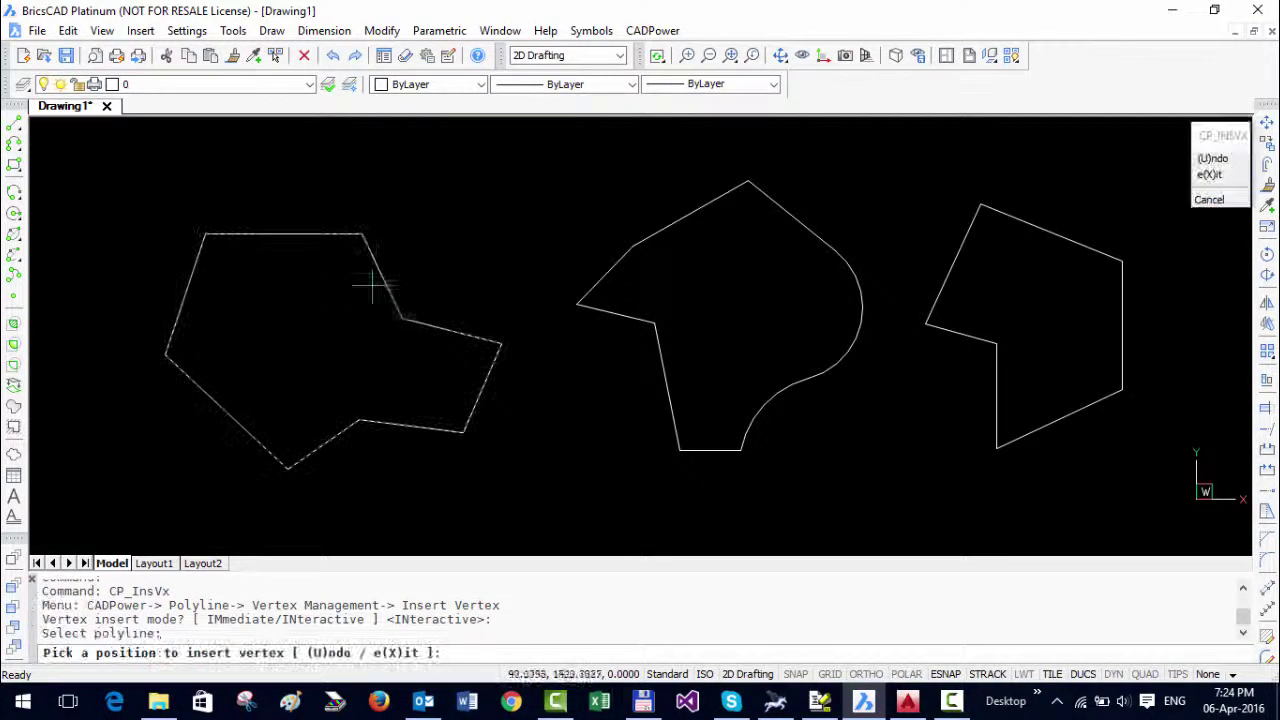
click(272, 233)
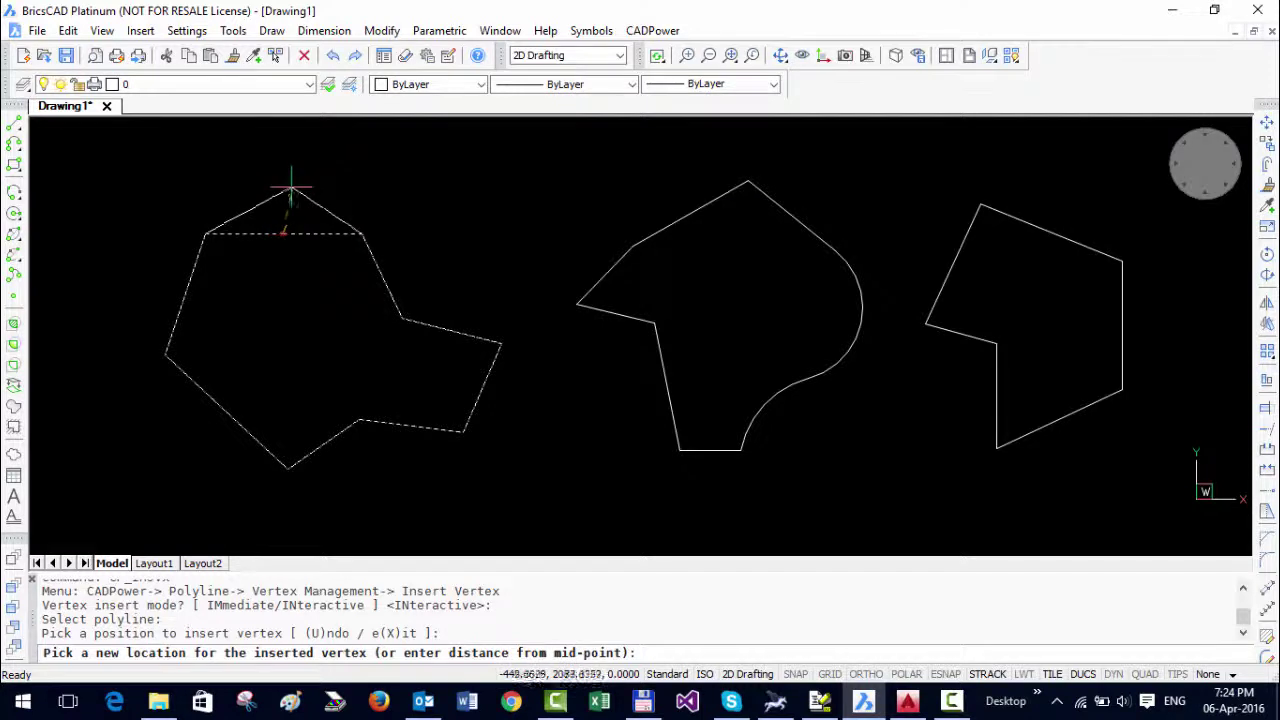
click(260, 176)
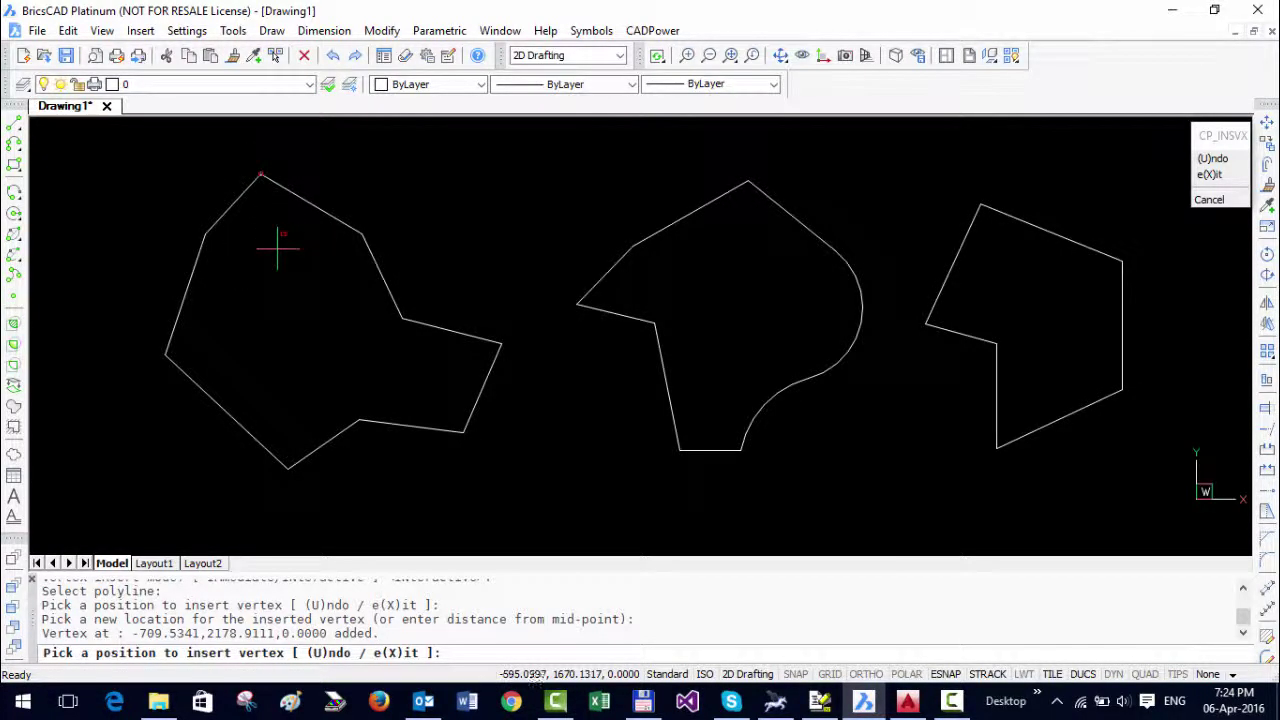
click(196, 430)
click(188, 453)
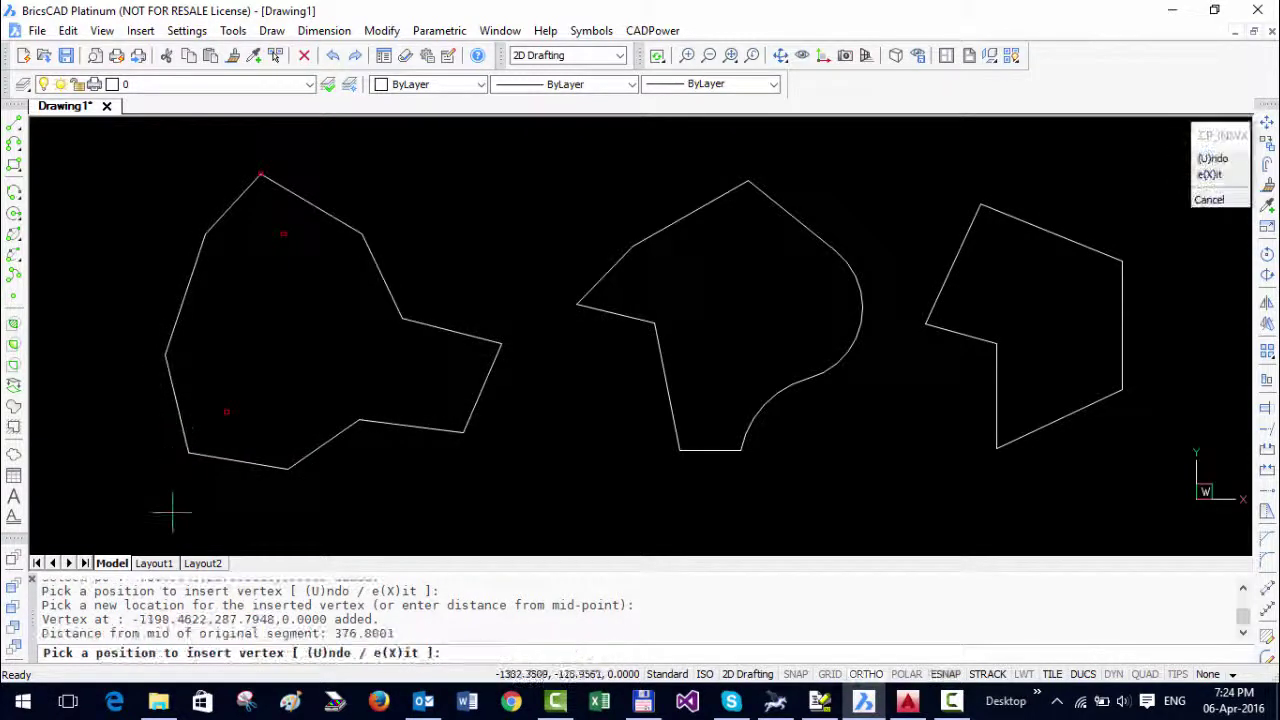
- Insert a vertex on the left polyline's right edge at distance 250 from its midpoint and one on the upper-right edge at 500
click(504, 400)
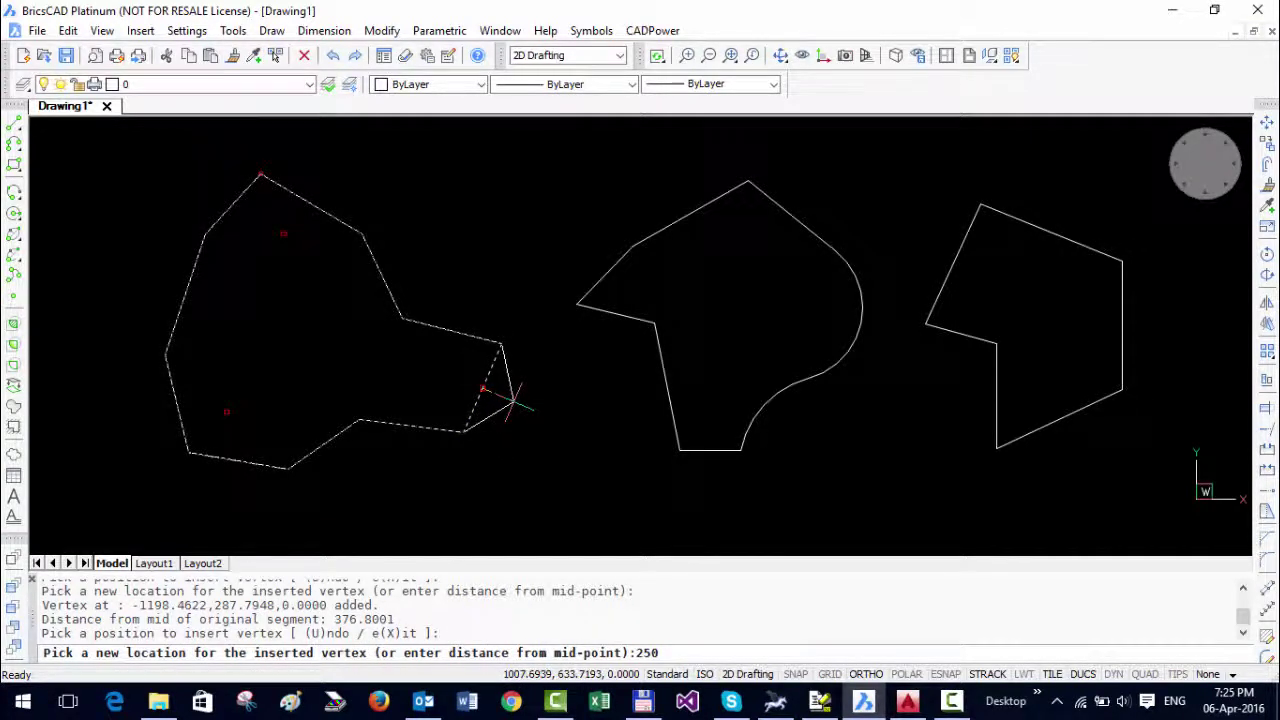
key(Return)
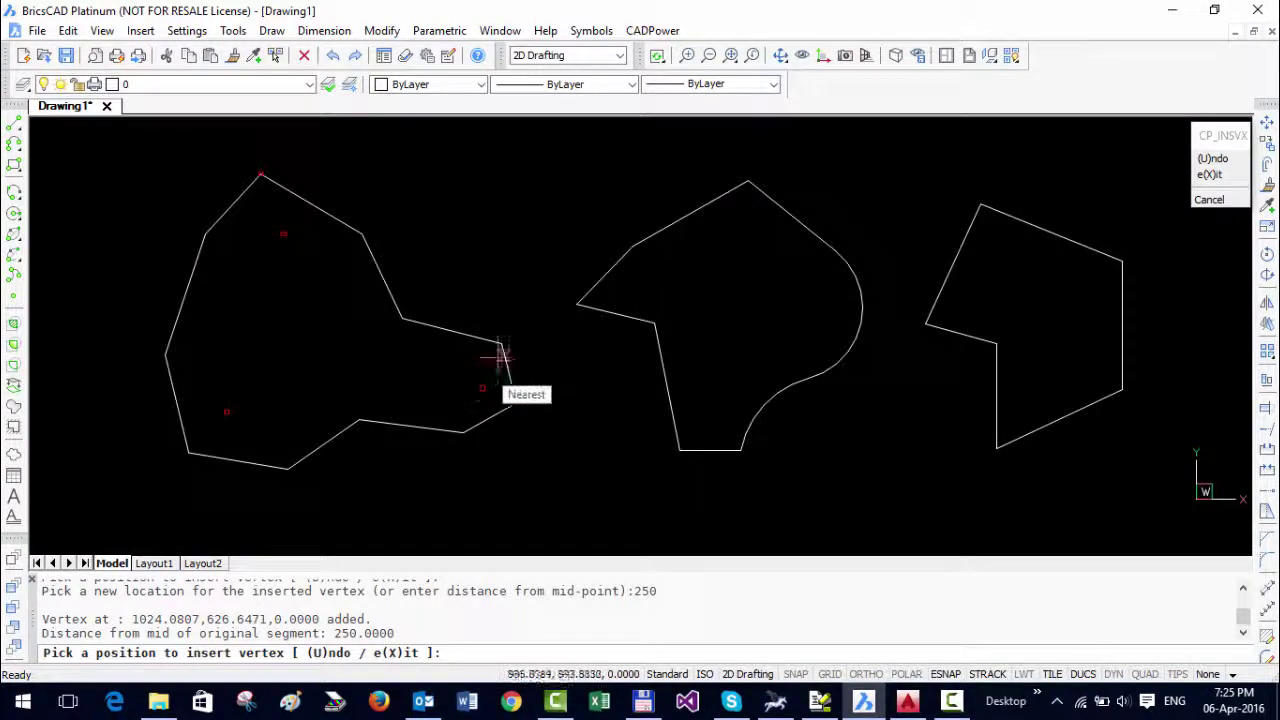
click(452, 309)
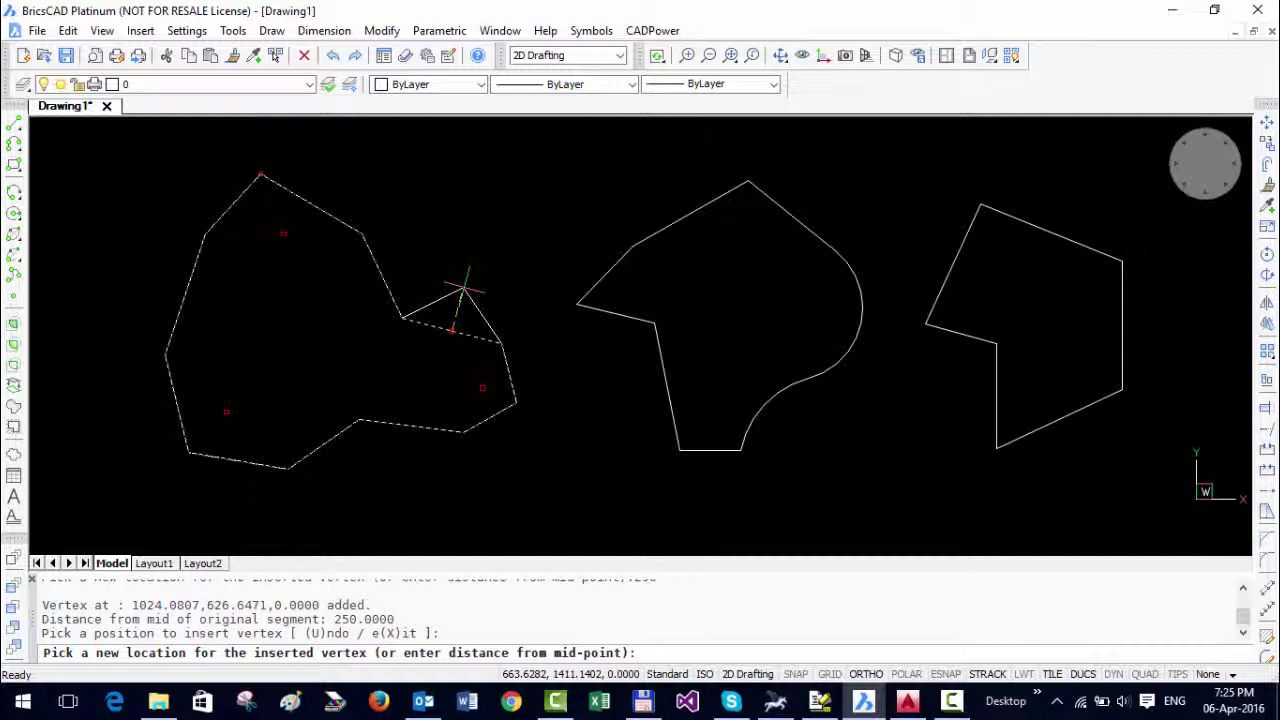
text(500)
key(Return)
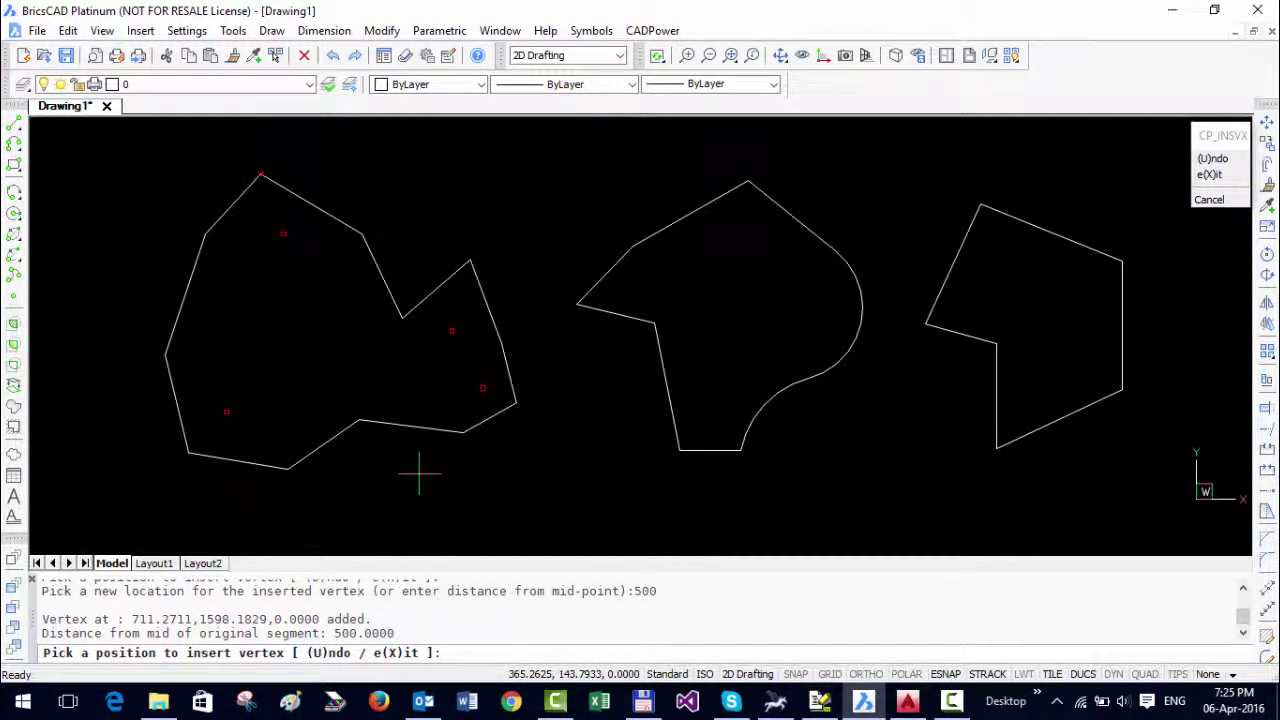
- Undo the last two vertex insertions on the left polyline and exit the vertex insertion command
text(u)
key(Return)
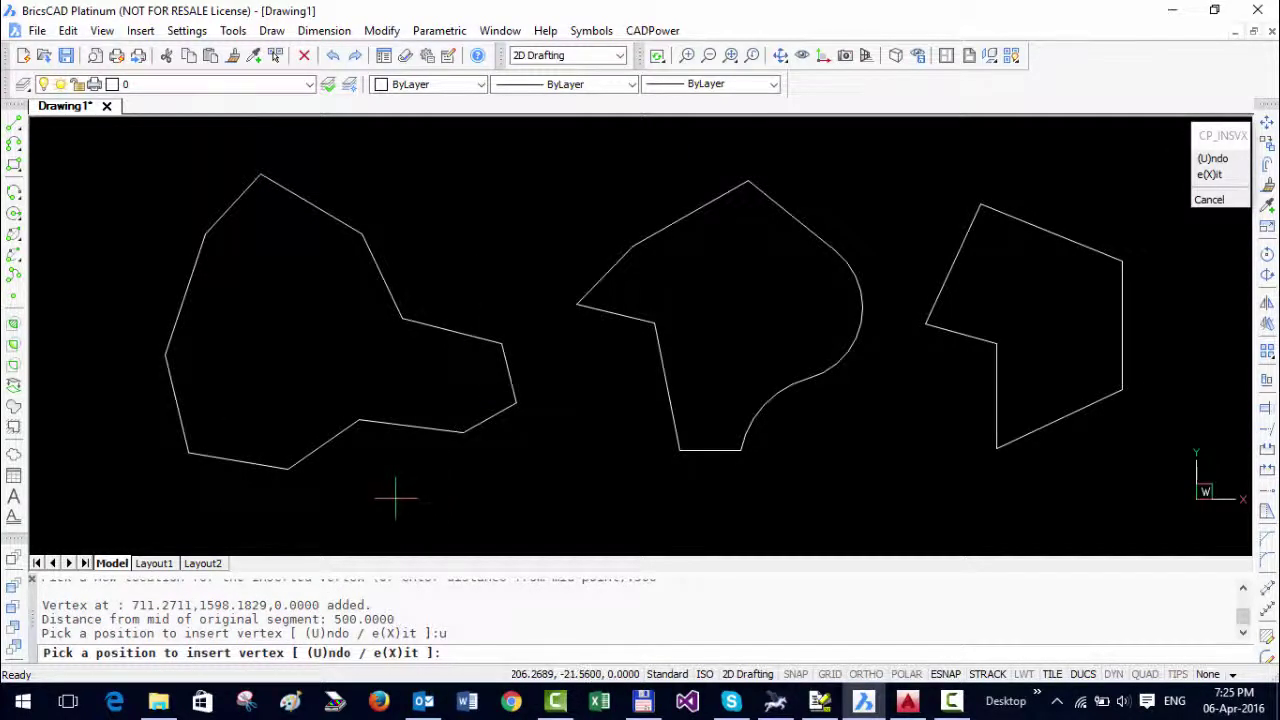
text(u)
key(Return)
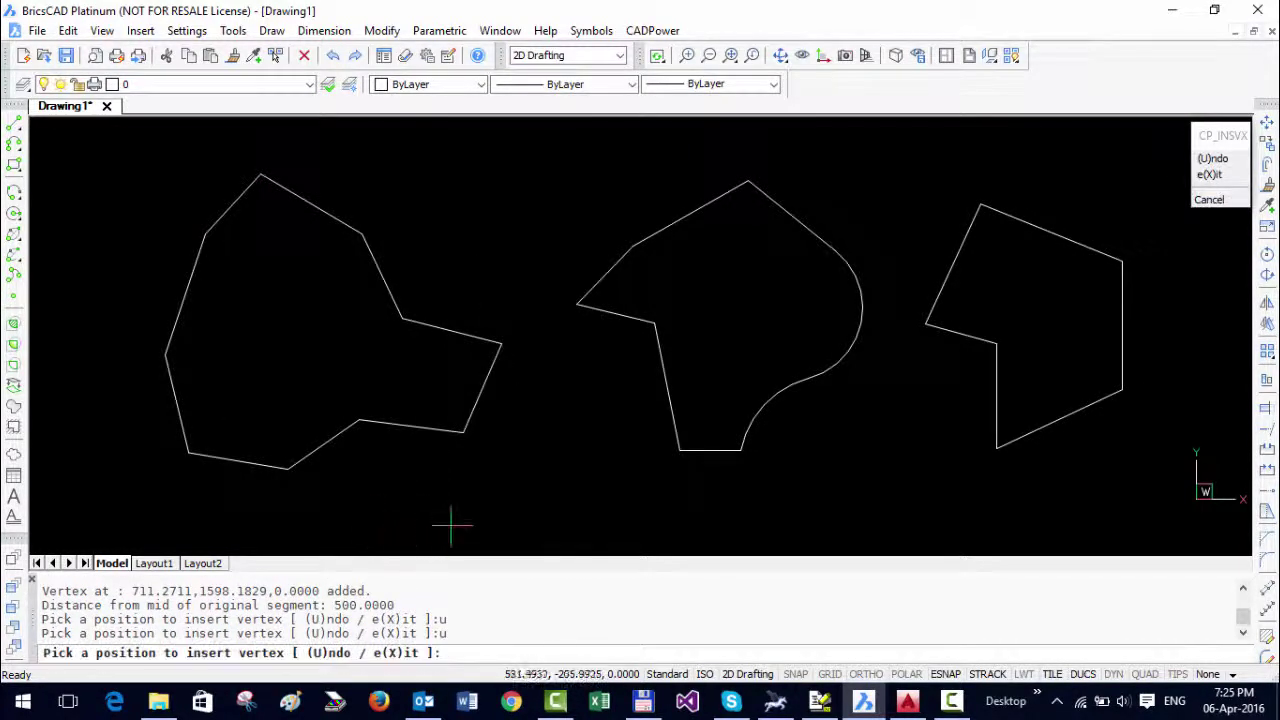
text(x)
key(Return)
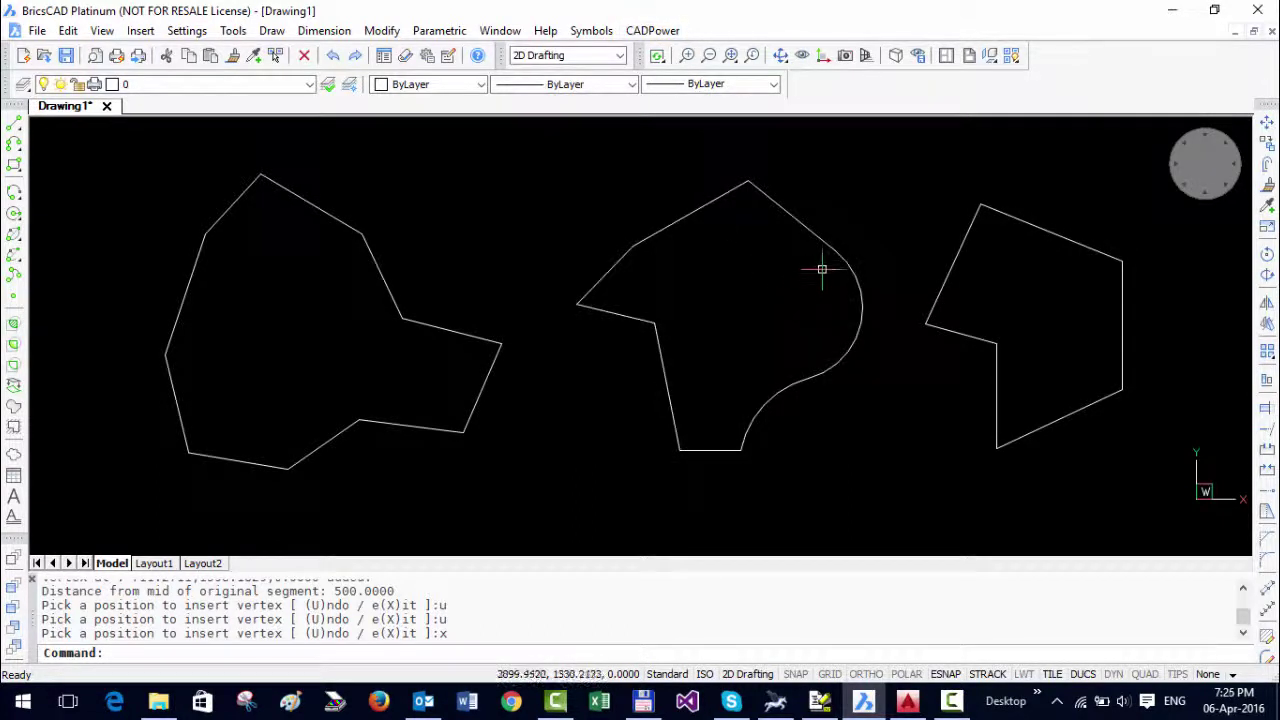
- Try to insert a vertex interactively on the large arc segment of the middle polyline
click(668, 30)
mouse_move(760, 58)
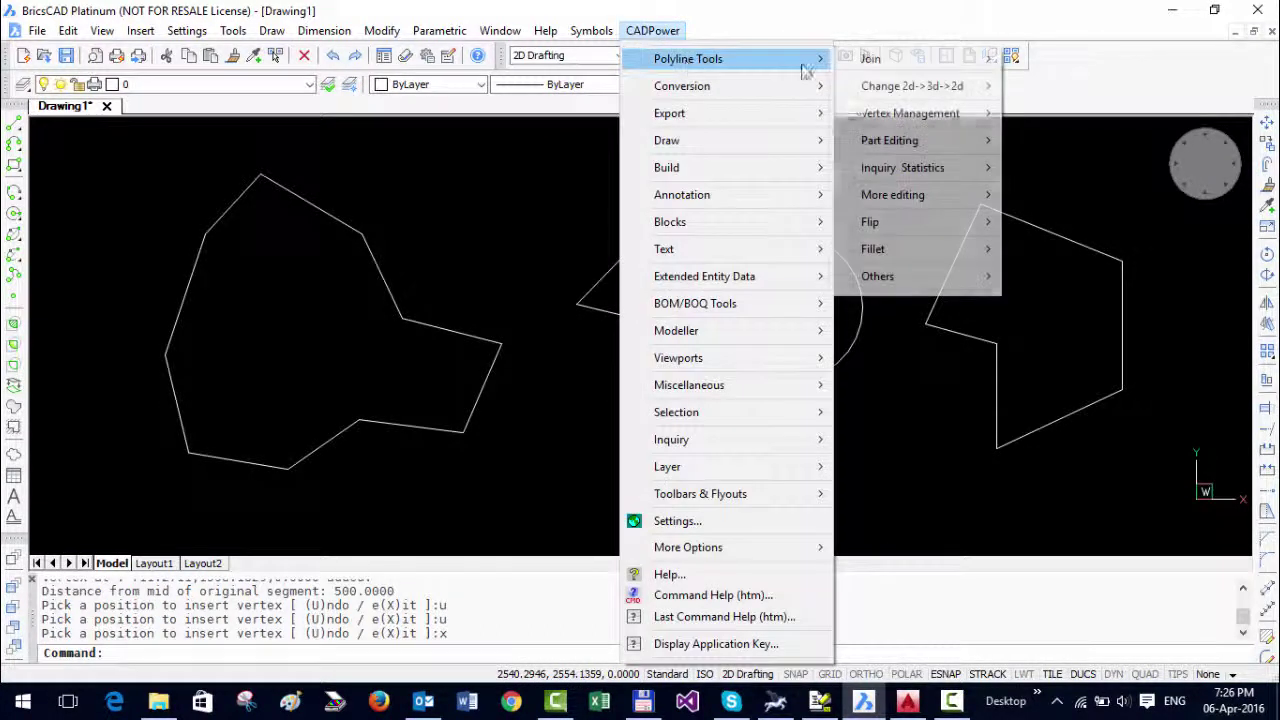
mouse_move(878, 122)
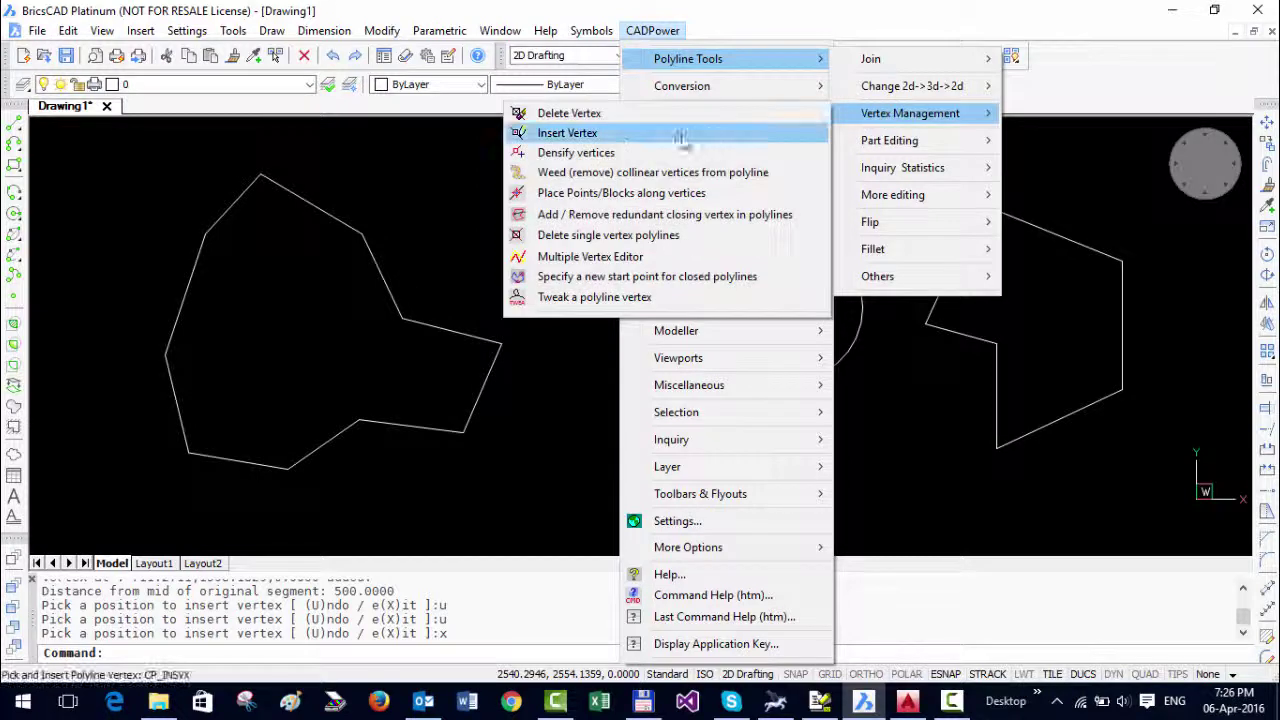
click(590, 133)
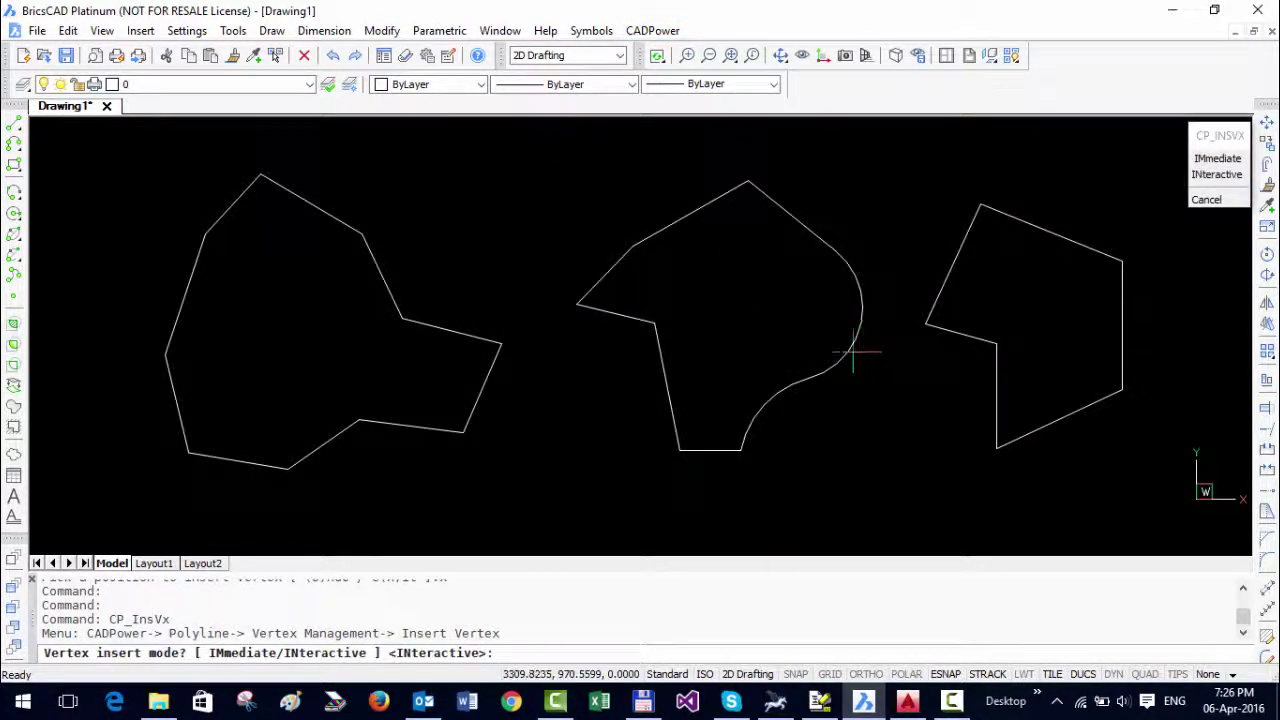
key(Return)
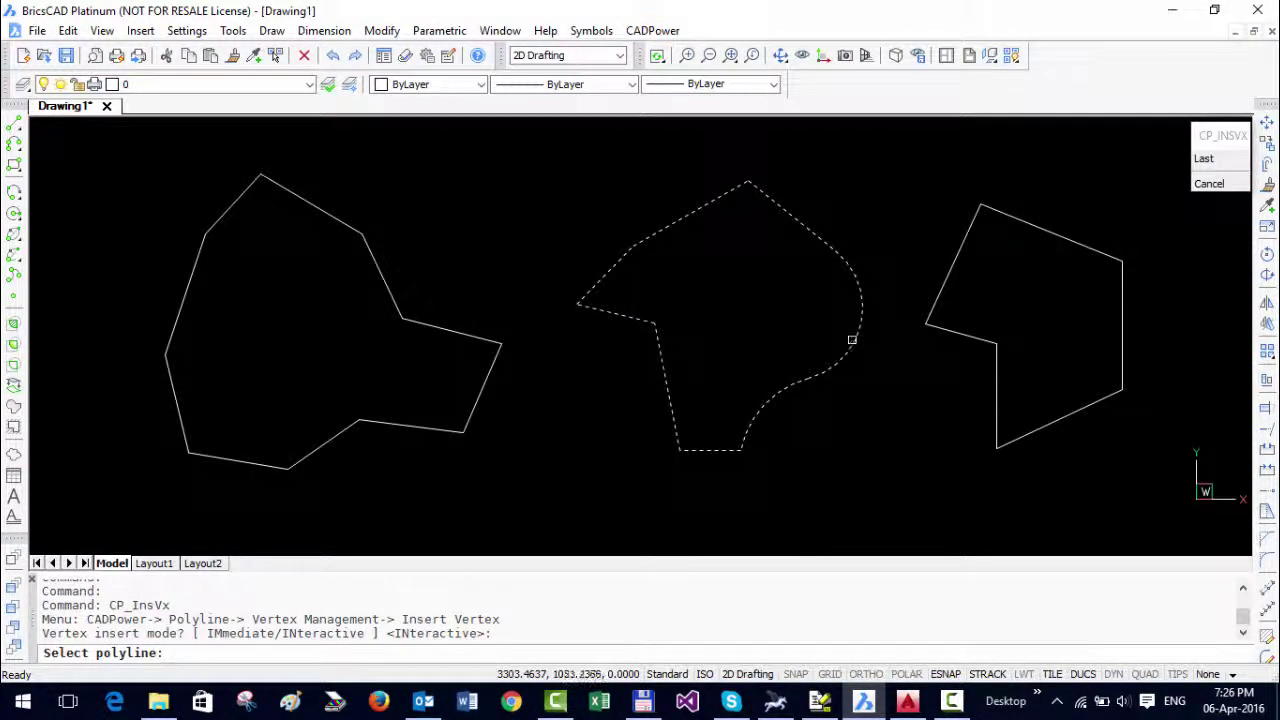
click(852, 340)
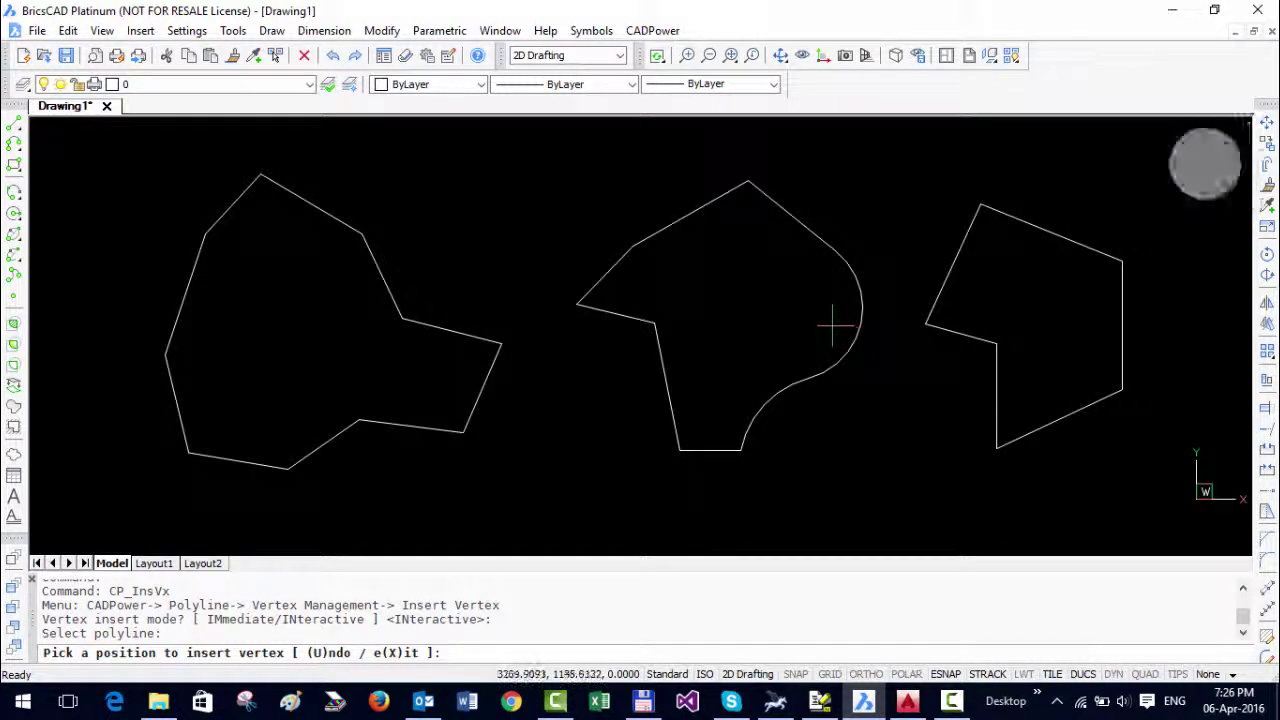
click(832, 325)
click(888, 360)
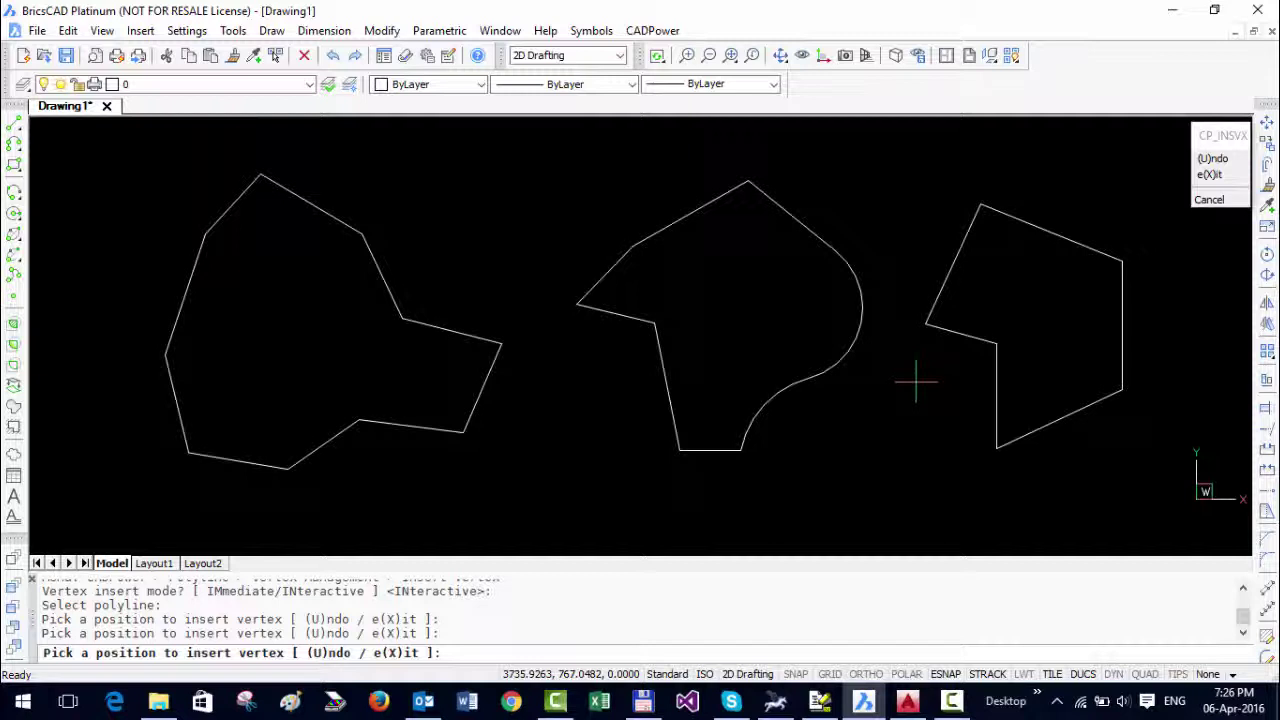
text(x)
key(Return)
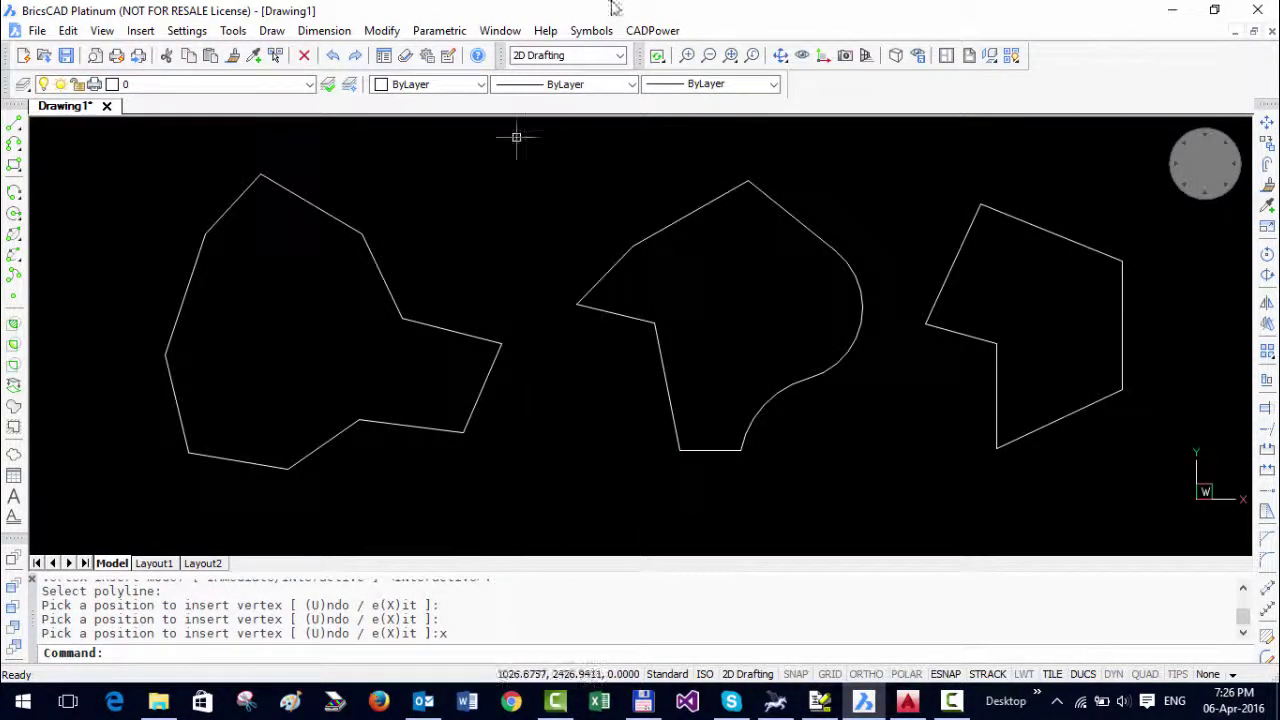
- Insert vertices in immediate mode on the top, right, lower, inner vertical and upper-left edges of the right polyline
click(666, 30)
mouse_move(688, 58)
mouse_move(910, 113)
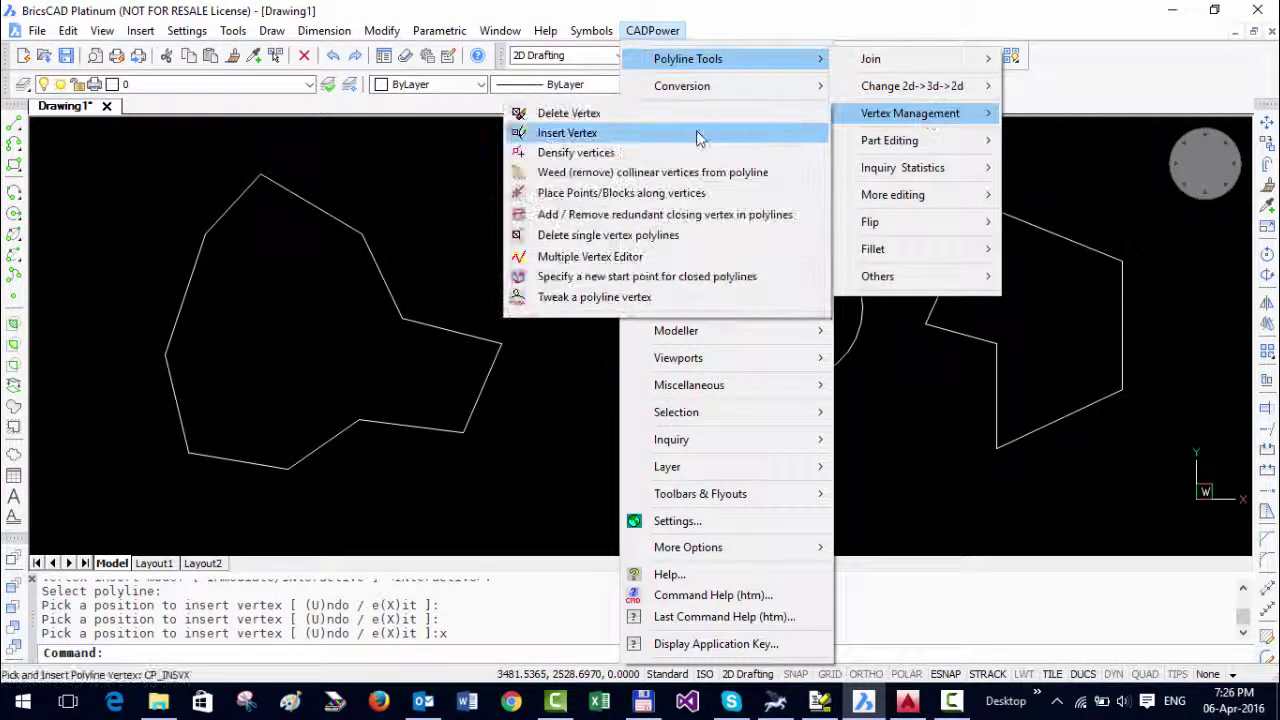
click(690, 133)
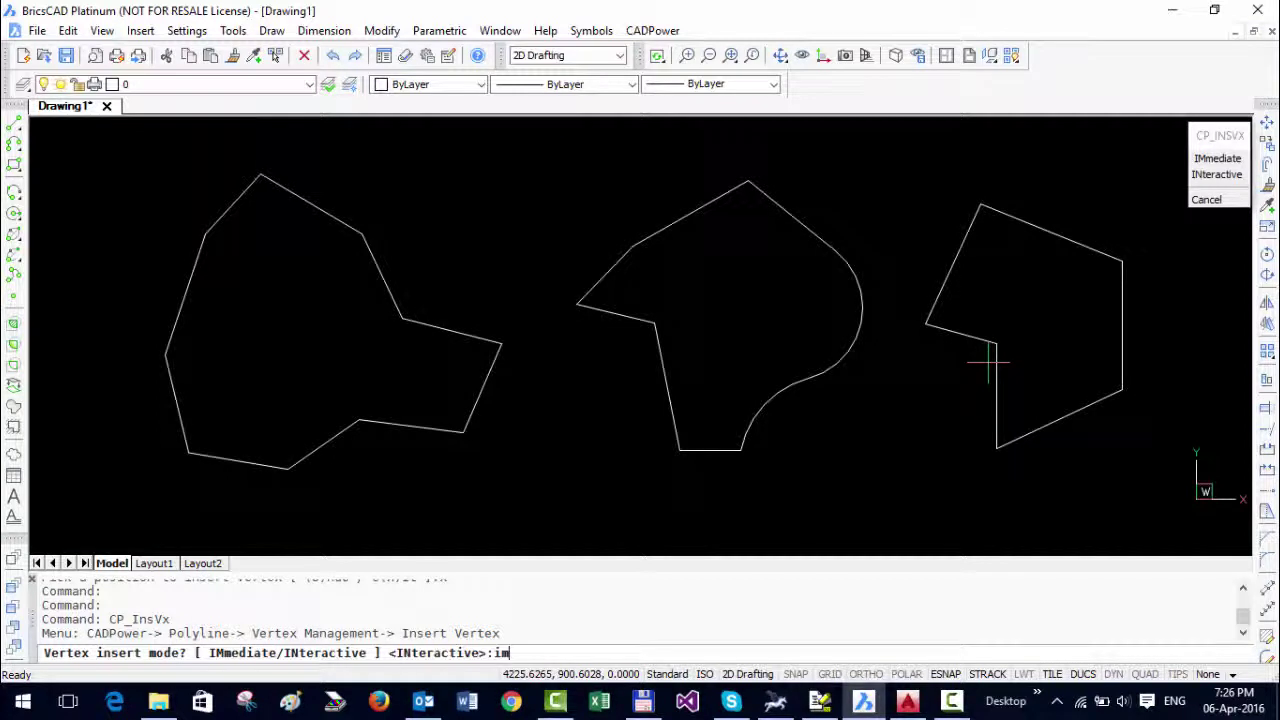
text(im)
key(Return)
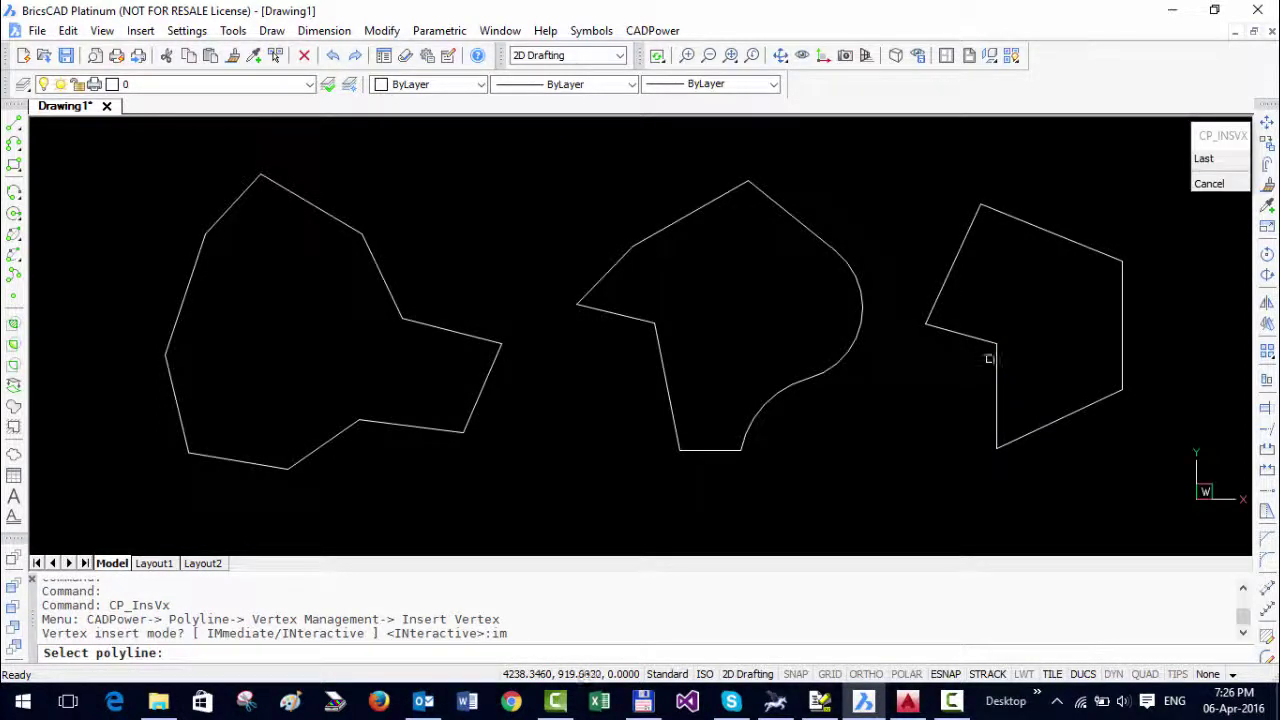
click(977, 330)
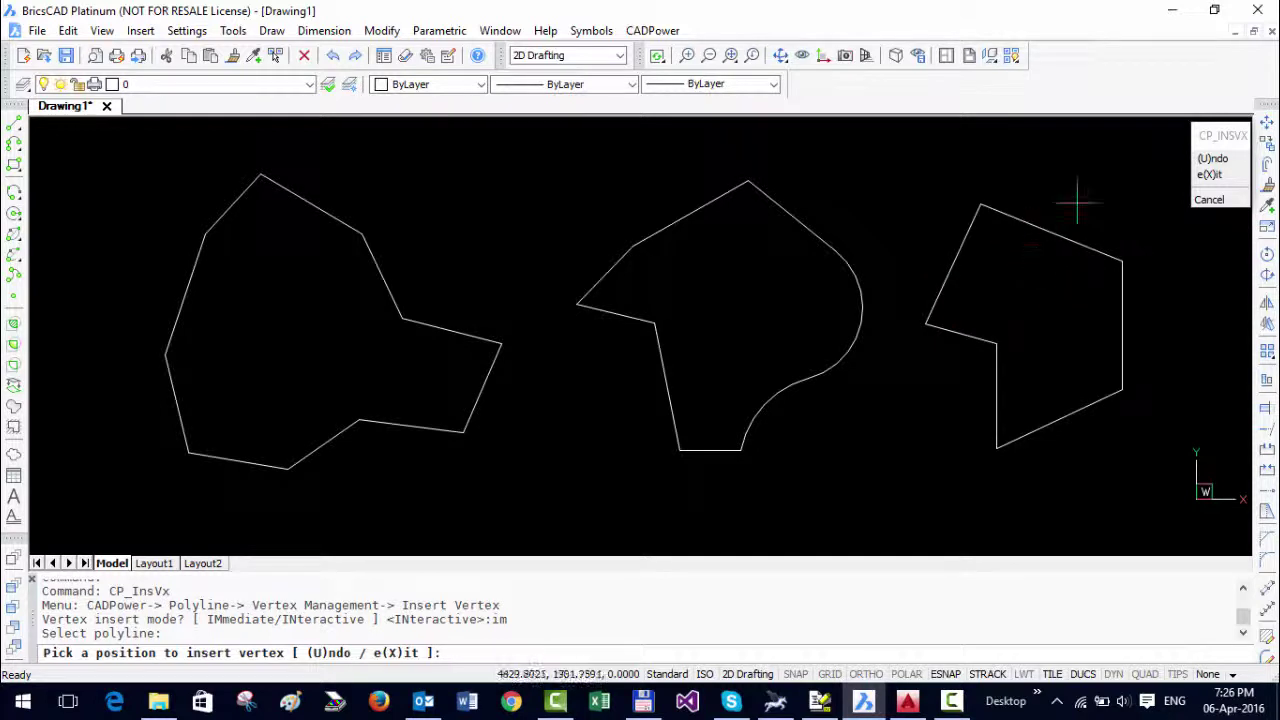
click(1018, 219)
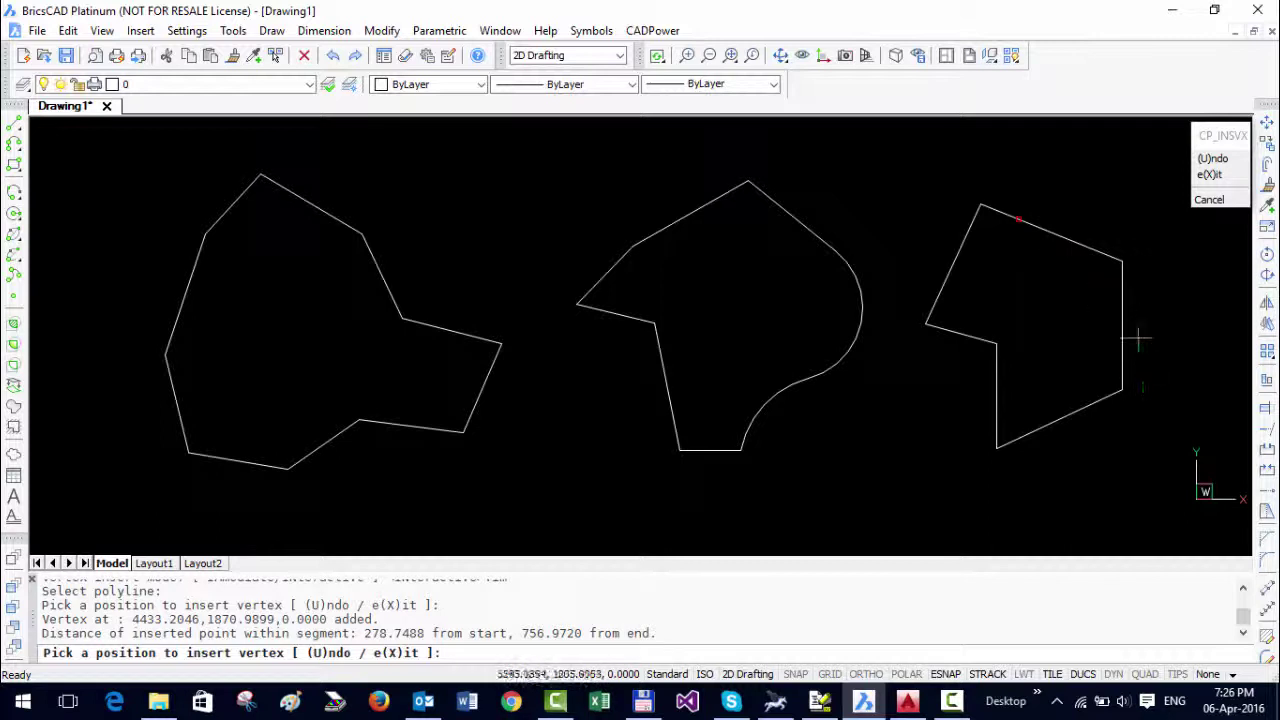
click(1121, 314)
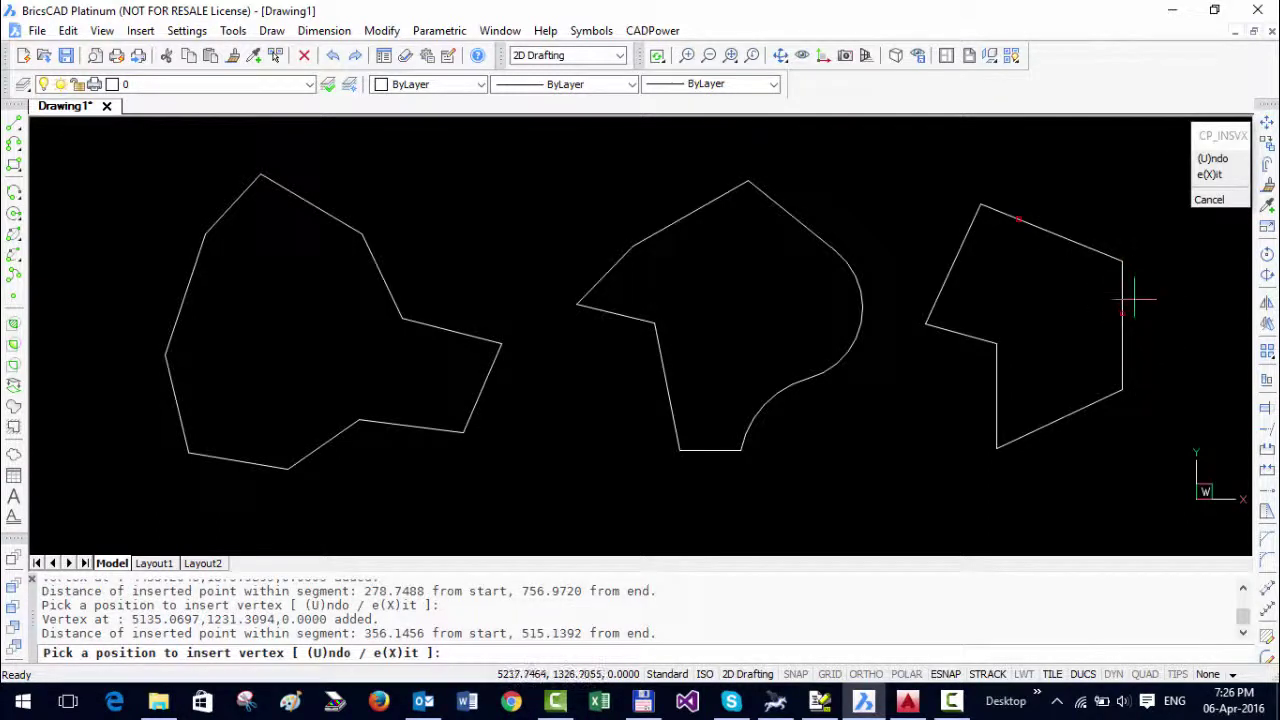
click(1045, 425)
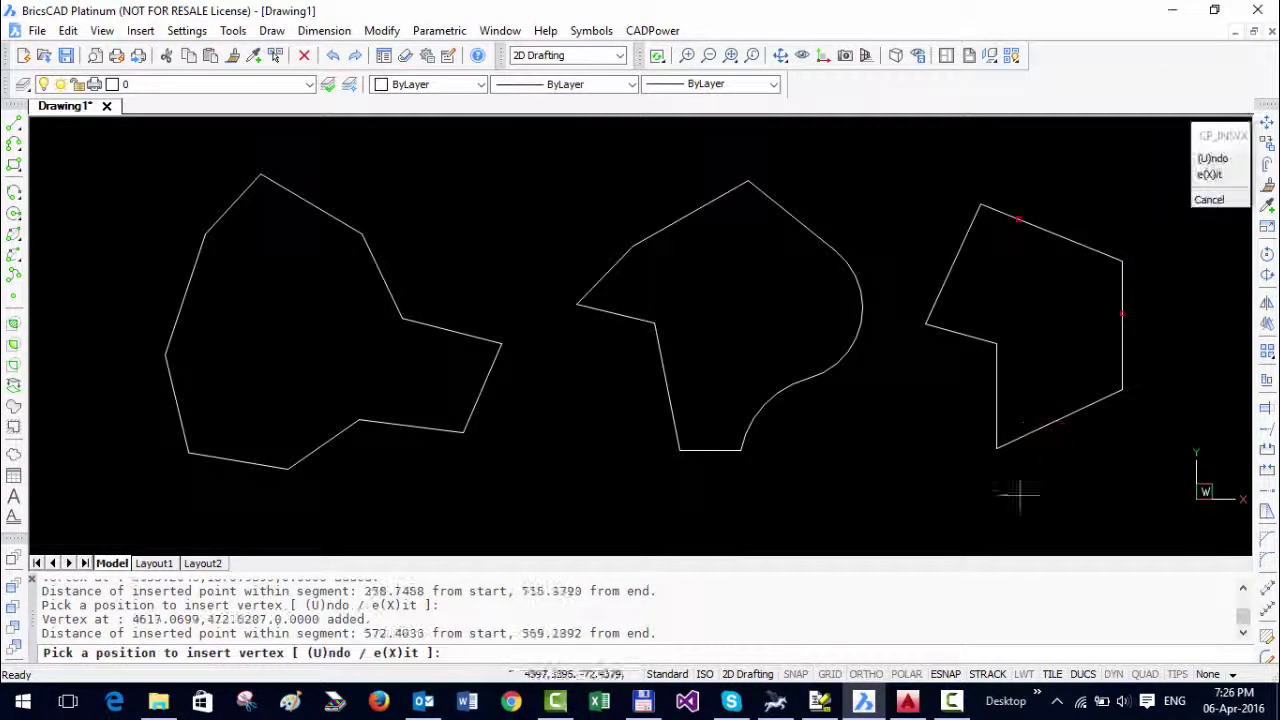
click(996, 385)
click(950, 268)
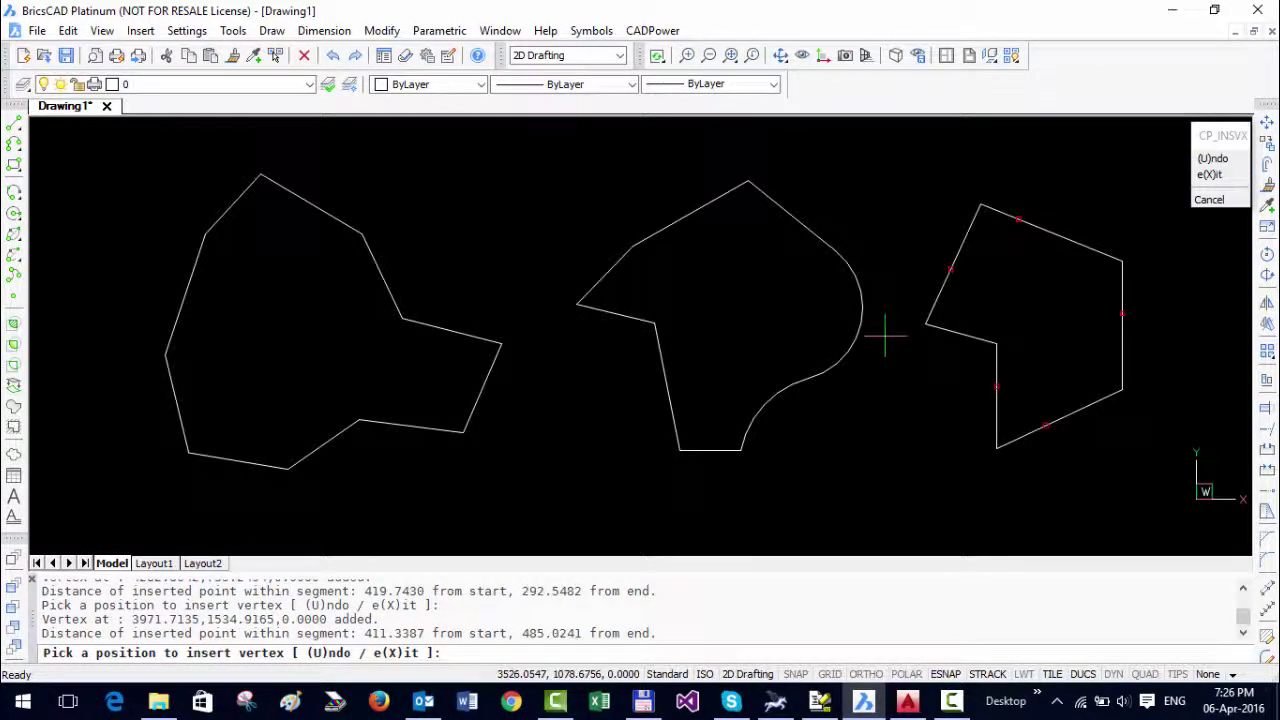
key(Return)
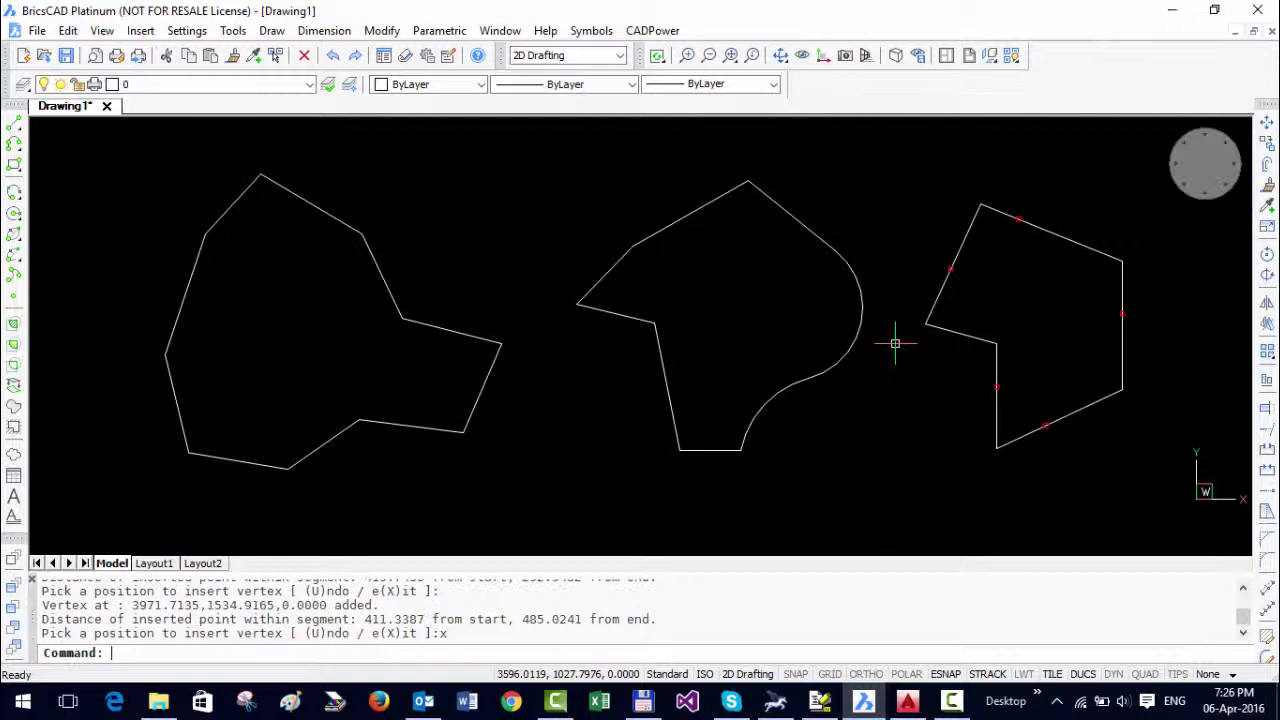
- Examine the right polyline's vertices through its grips, clear the selection and redraw the view to remove the markers
click(935, 326)
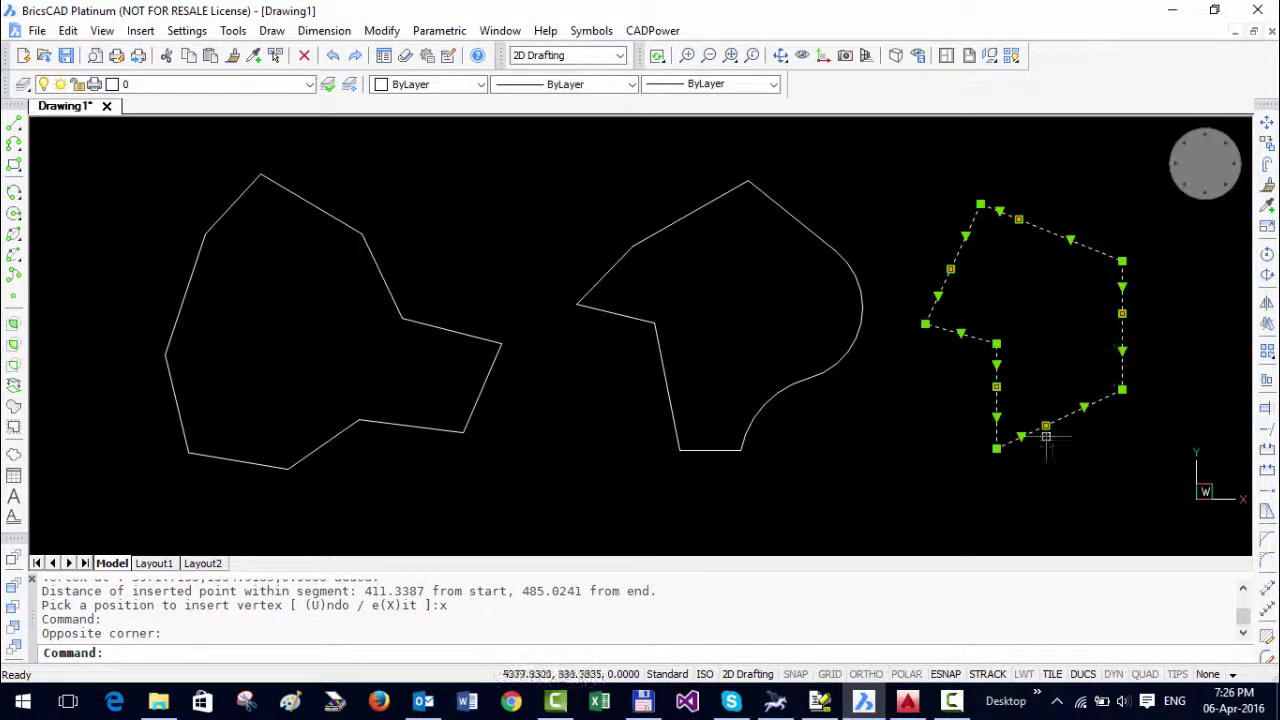
key(Escape)
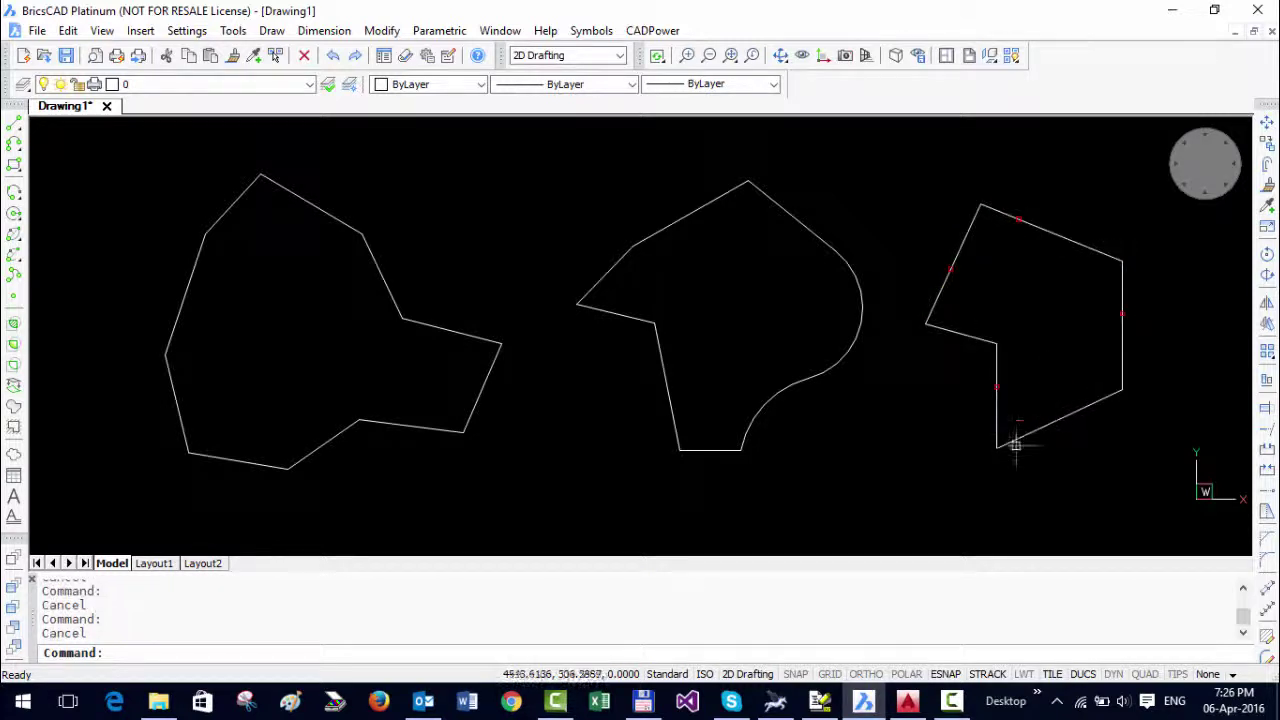
key(Escape)
text(r)
key(Return)
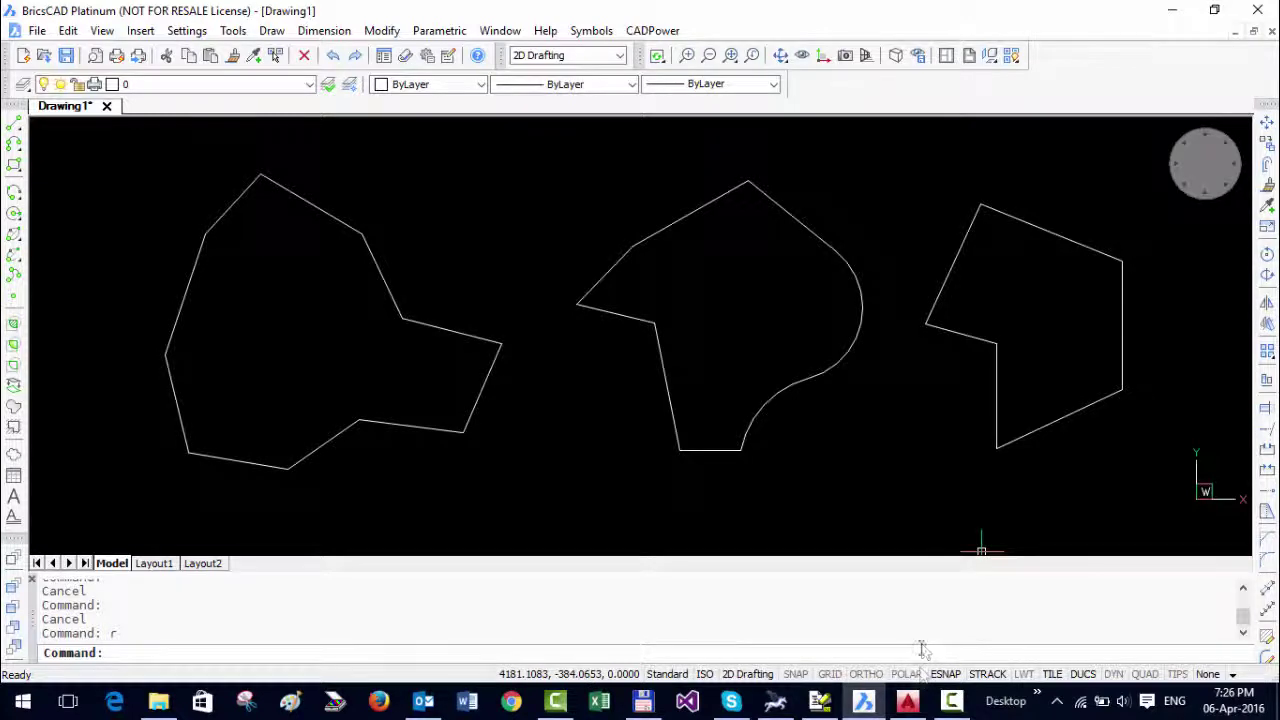
- Switch to AutoCAD 2016 and examine the CADPower vertex management commands for polylines
mouse_move(907, 701)
click(904, 622)
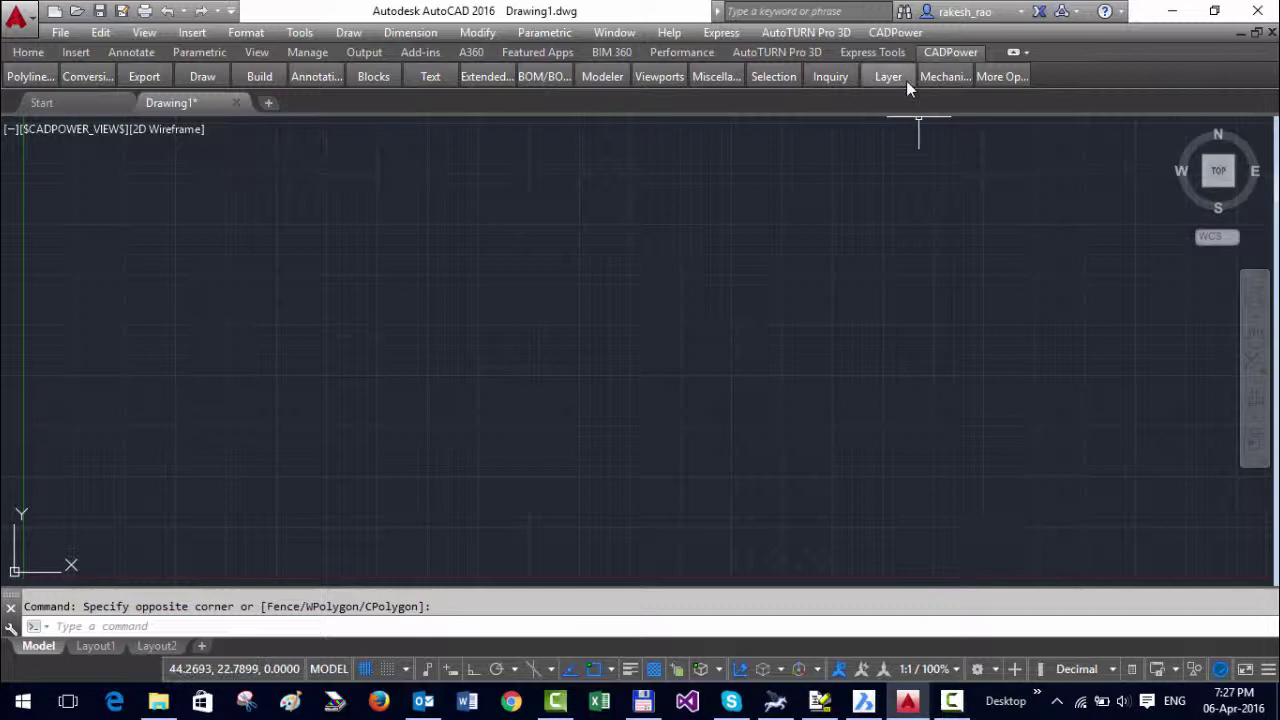
click(895, 32)
mouse_move(912, 65)
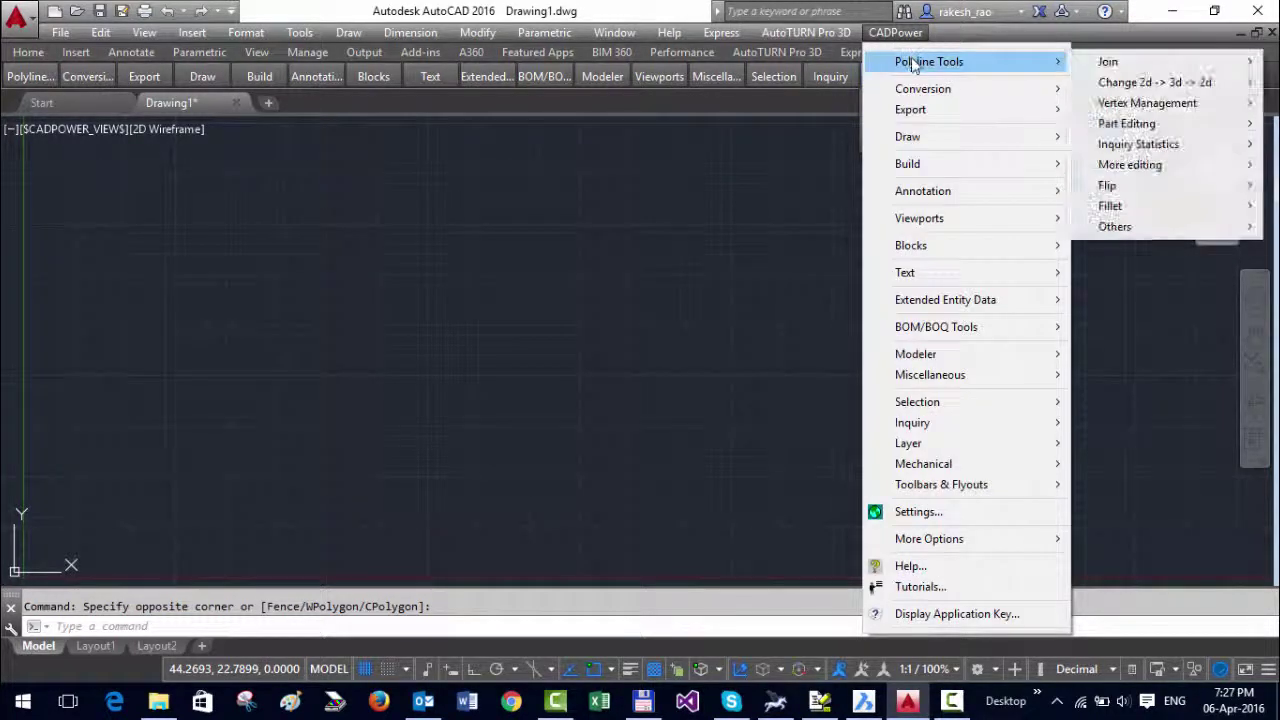
mouse_move(1130, 104)
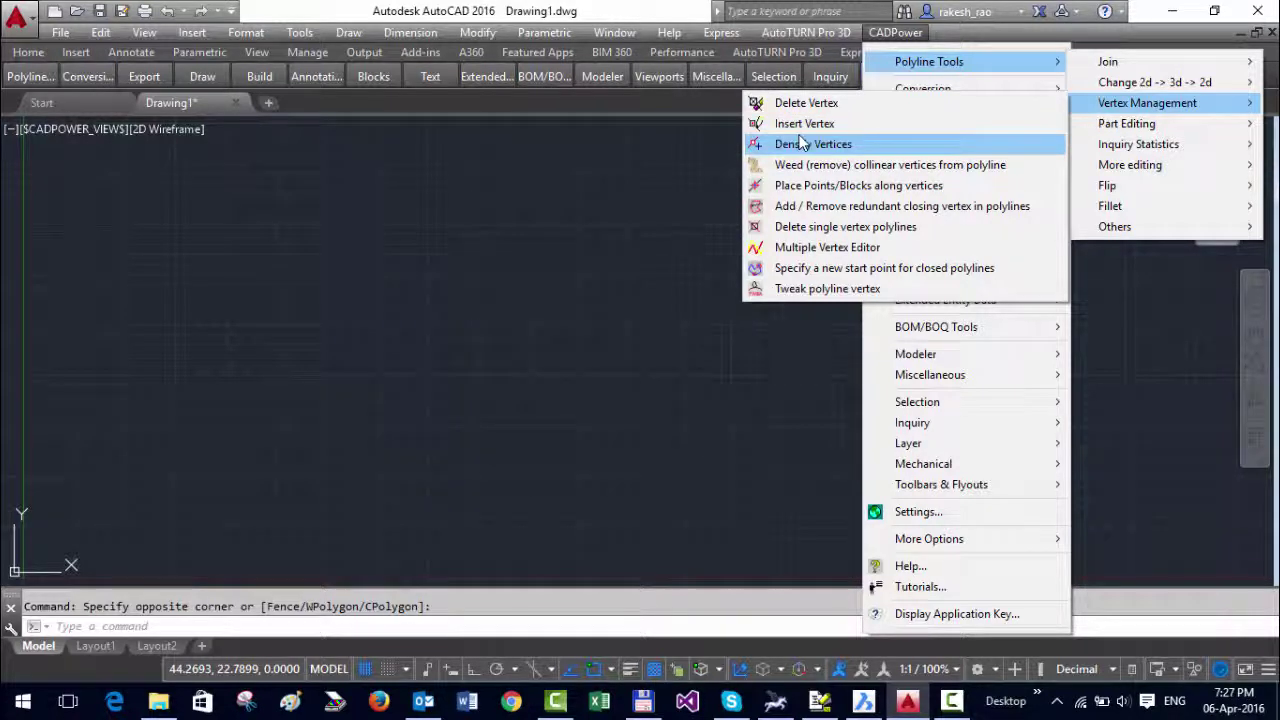
click(612, 222)
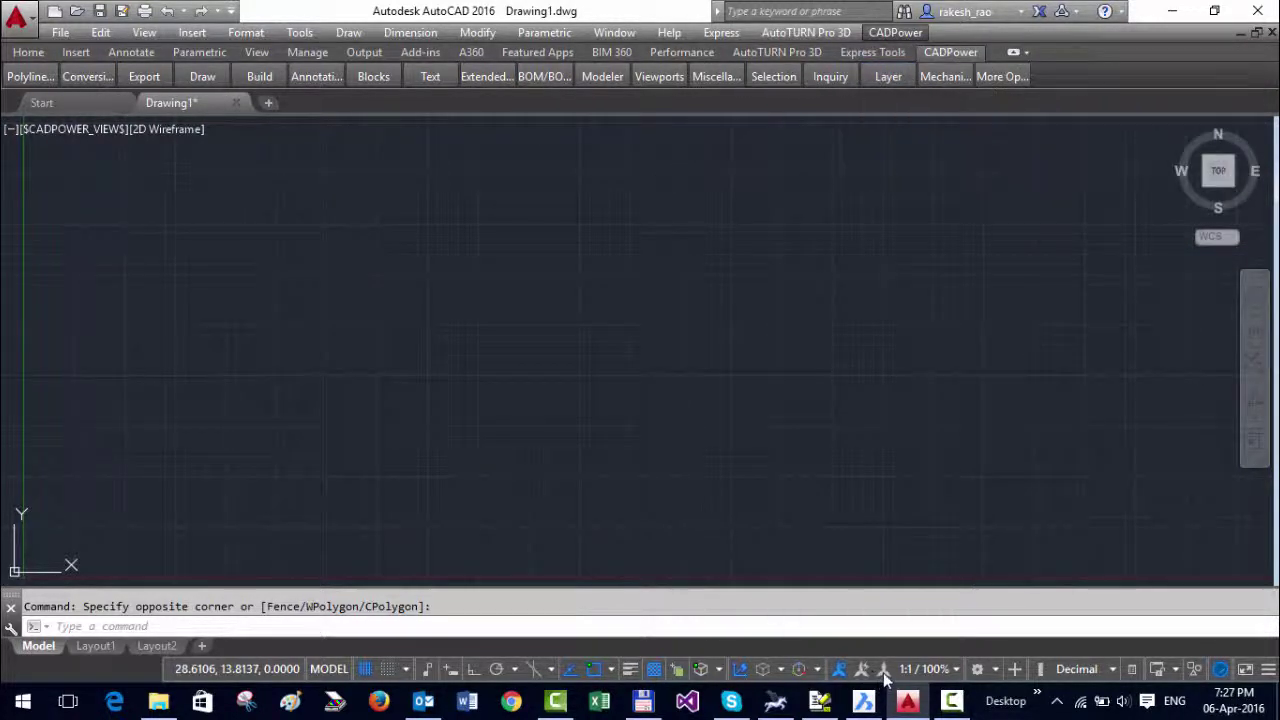